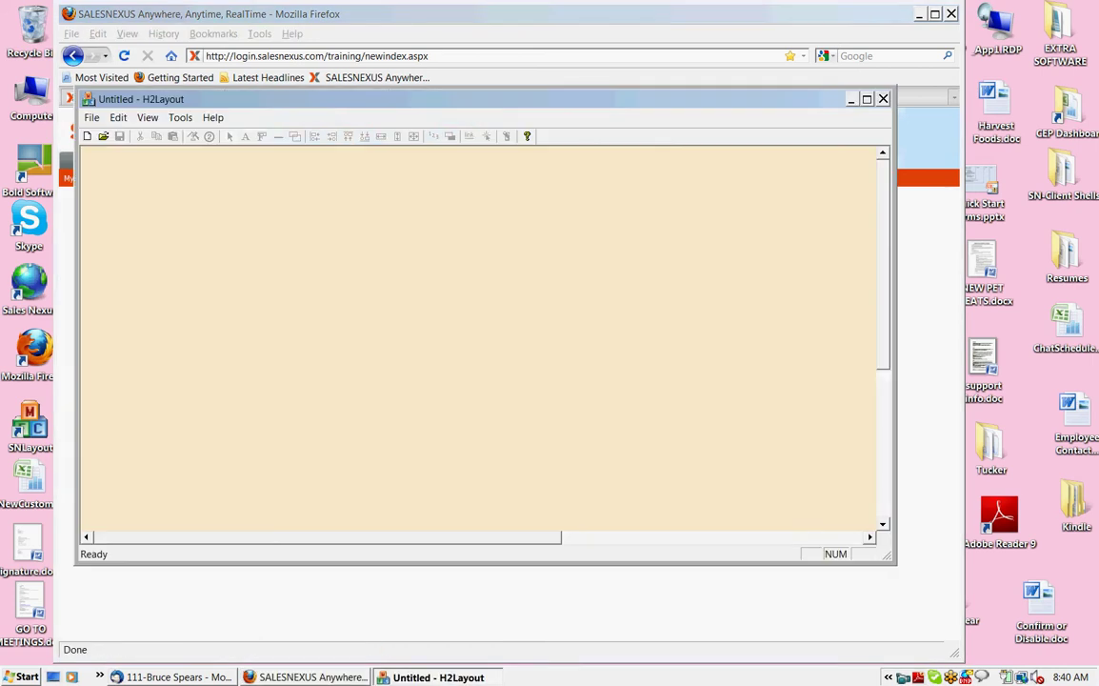
- Open the layout file contact.xml from the Training folder inside Layouts
{"action": "left_click", "coordinate": [92, 118]}
{"action": "left_click", "coordinate": [113, 152]}
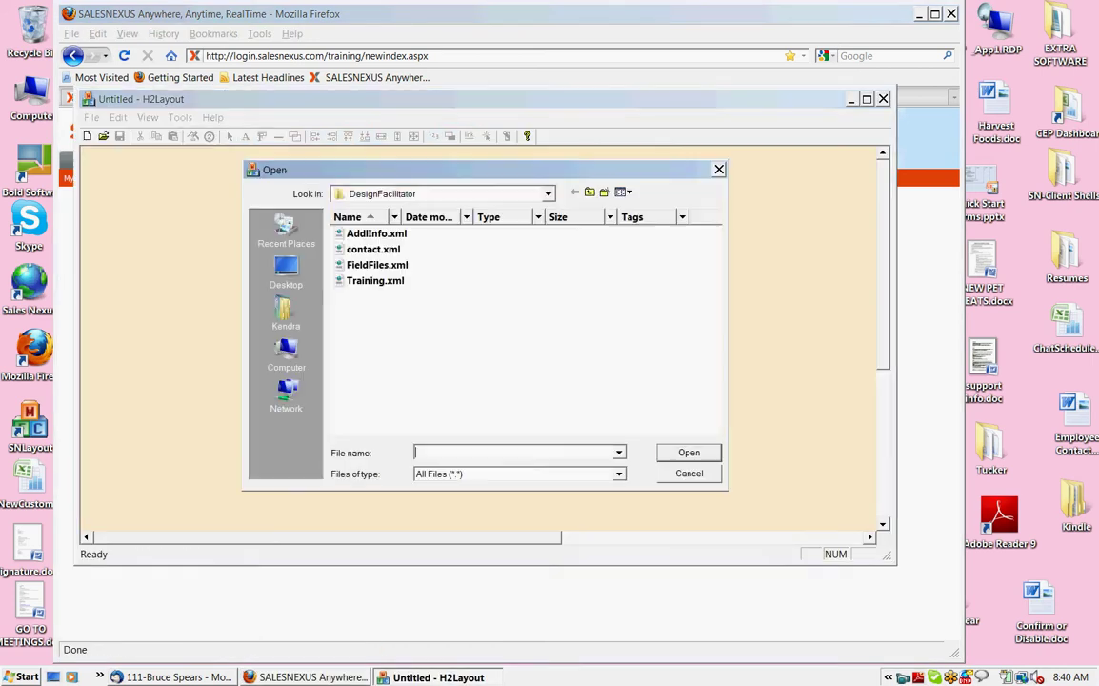
{"action": "key", "text": "F4"}
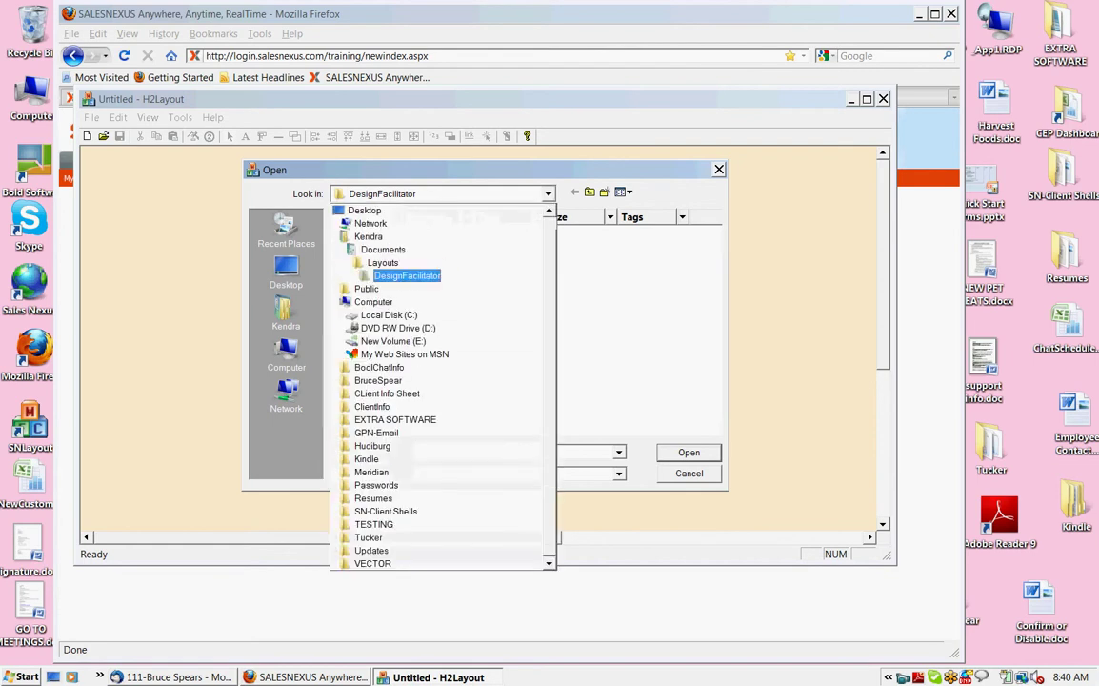
{"action": "key", "text": "Up"}
{"action": "key", "text": "Return"}
{"action": "left_click", "coordinate": [715, 396]}
{"action": "left_click", "coordinate": [715, 395]}
{"action": "left_click", "coordinate": [715, 395]}
{"action": "left_click", "coordinate": [715, 395]}
{"action": "left_click", "coordinate": [715, 395]}
{"action": "left_click", "coordinate": [715, 395]}
{"action": "scroll", "coordinate": [524, 319], "scroll_direction": "down", "scroll_amount": 5}
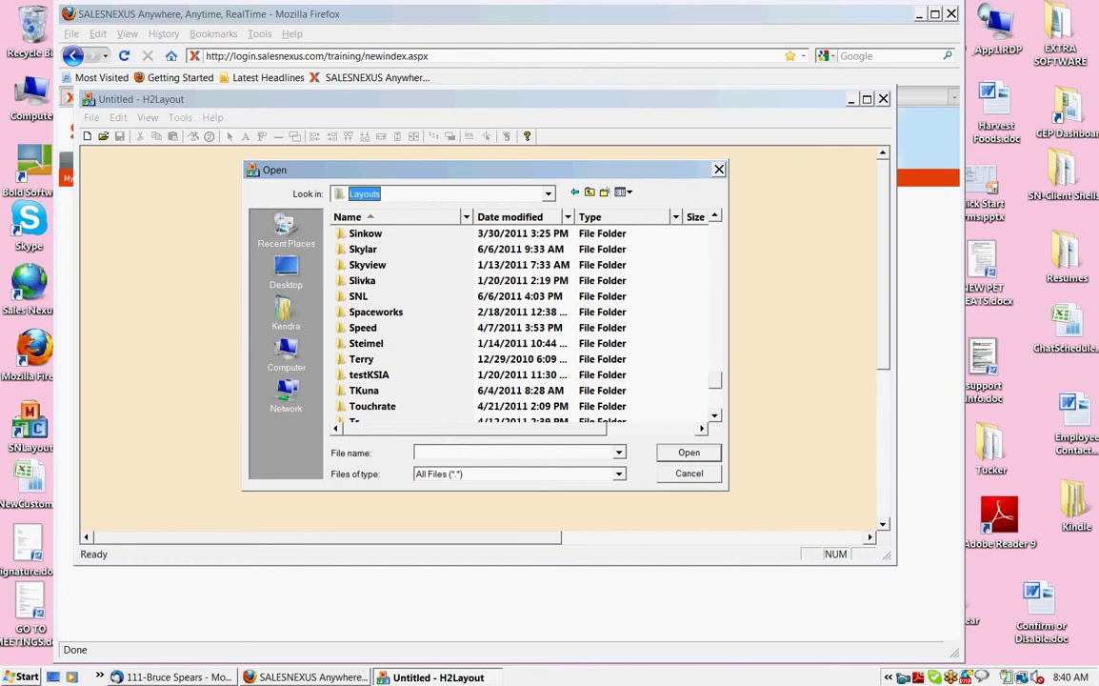
{"action": "scroll", "coordinate": [524, 319], "scroll_direction": "down", "scroll_amount": 3}
{"action": "double_click", "coordinate": [368, 313]}
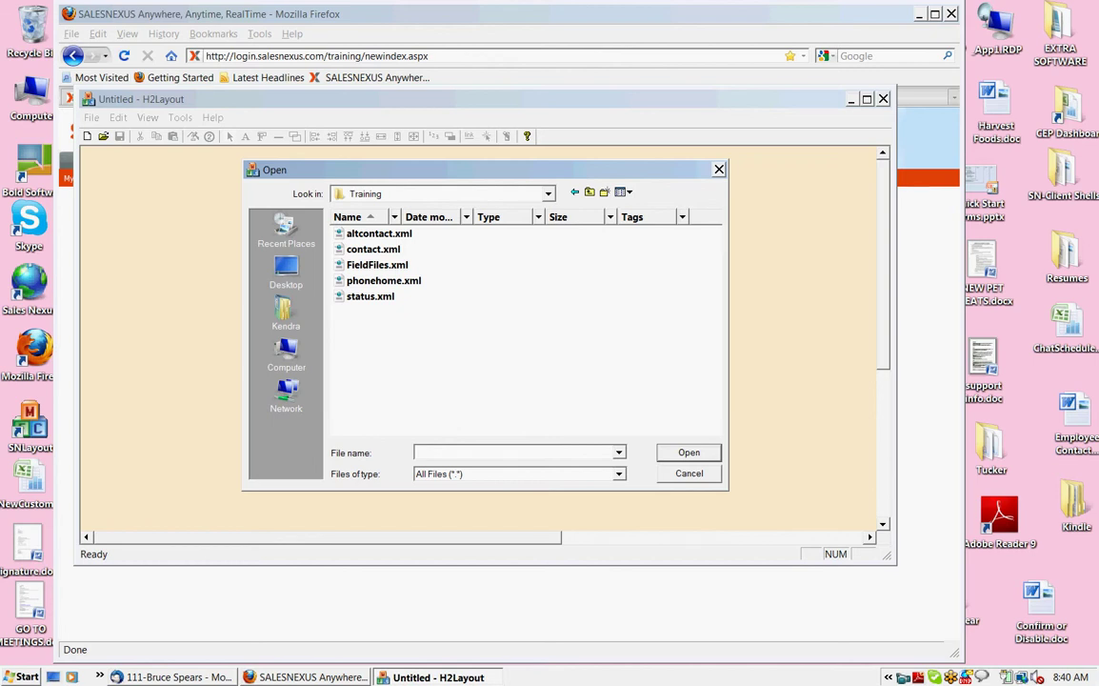
{"action": "left_click", "coordinate": [374, 249]}
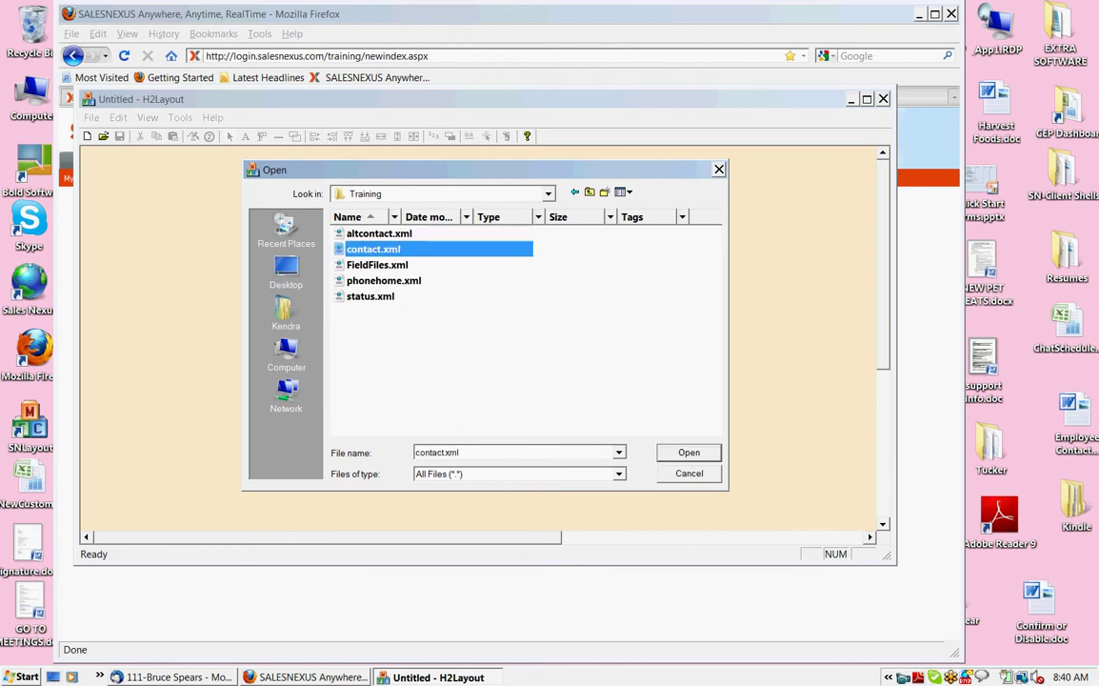
{"action": "left_click", "coordinate": [688, 453]}
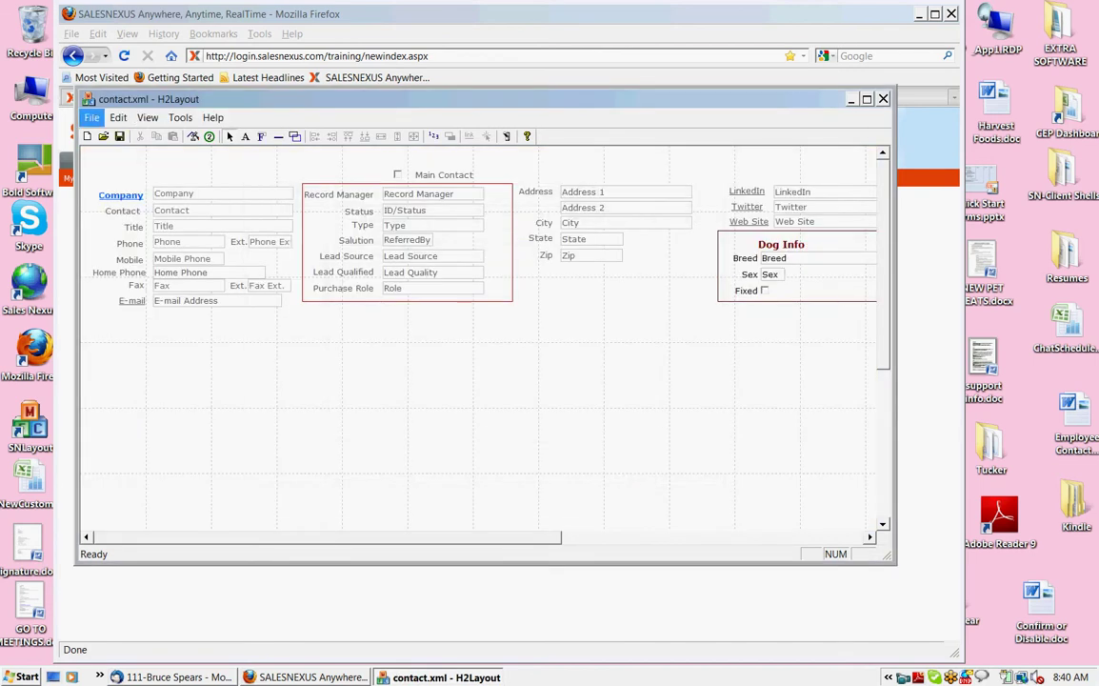
- Load the field definitions from FieldFiles.xml in the Training folder
{"action": "left_click", "coordinate": [92, 118]}
{"action": "left_click", "coordinate": [125, 200]}
{"action": "double_click", "coordinate": [377, 265]}
- Draw a new field in the empty area below the Purchase Role row and look through the available database fields
{"action": "left_click", "coordinate": [261, 136]}
{"action": "left_click_drag", "start_coordinate": [385, 345], "coordinate": [476, 358]}
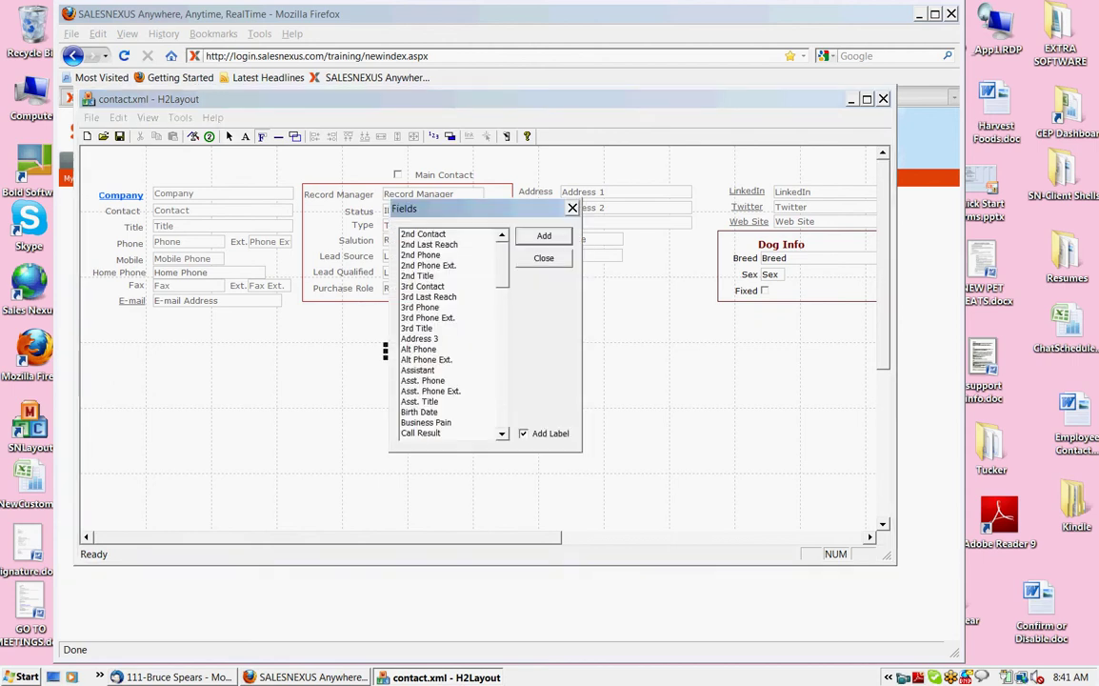
{"action": "scroll", "coordinate": [452, 333], "scroll_direction": "down", "scroll_amount": 4}
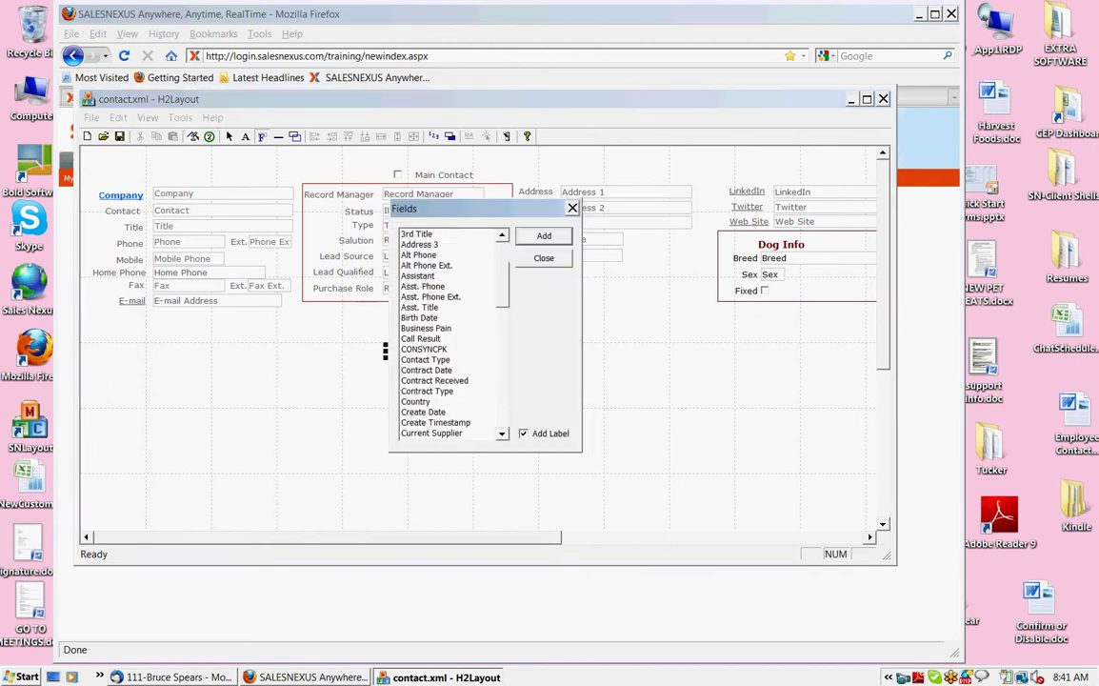
{"action": "scroll", "coordinate": [448, 333], "scroll_direction": "down", "scroll_amount": 4}
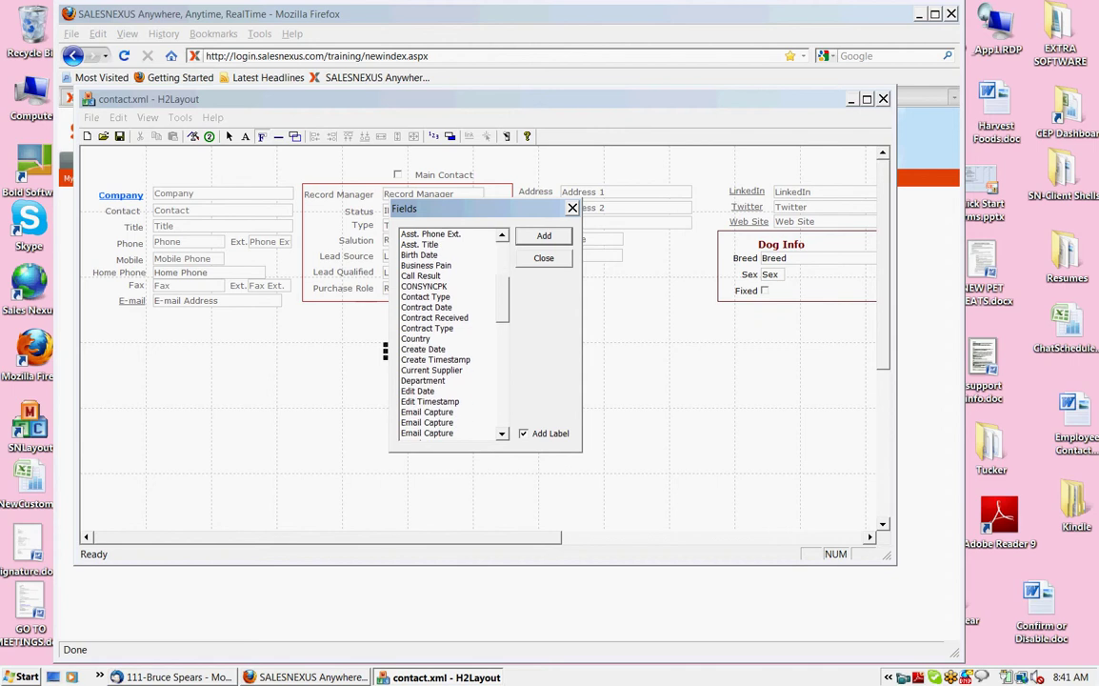
{"action": "scroll", "coordinate": [453, 333], "scroll_direction": "up", "scroll_amount": 1}
{"action": "scroll", "coordinate": [452, 333], "scroll_direction": "down", "scroll_amount": 6}
{"action": "scroll", "coordinate": [453, 333], "scroll_direction": "down", "scroll_amount": 10}
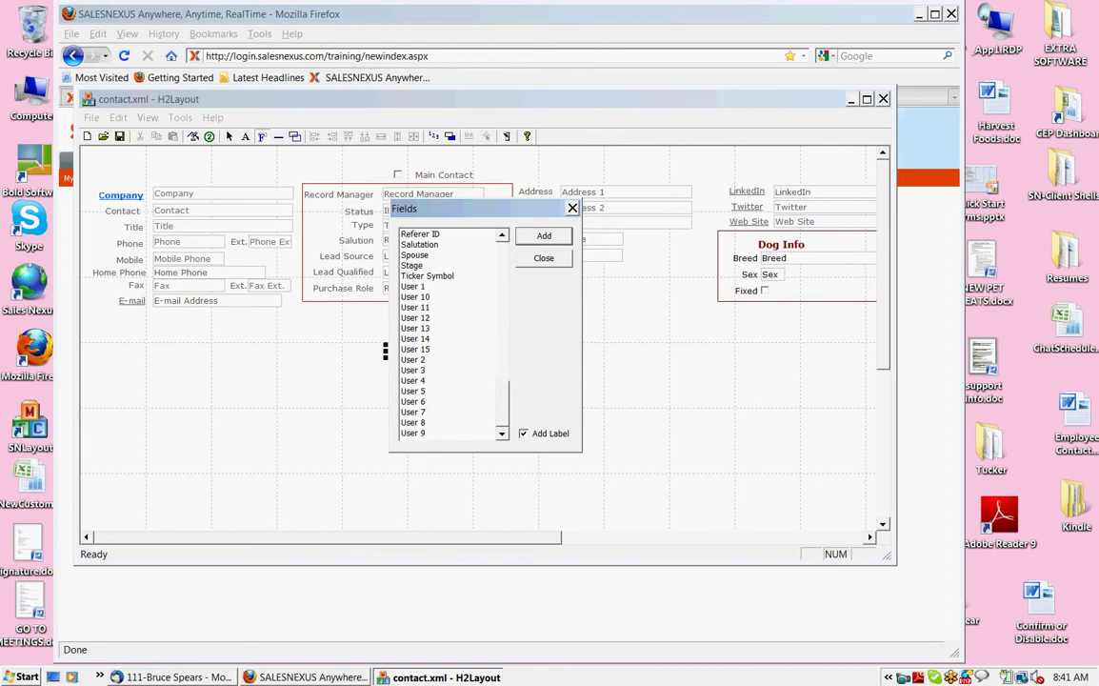
{"action": "scroll", "coordinate": [448, 333], "scroll_direction": "up", "scroll_amount": 15}
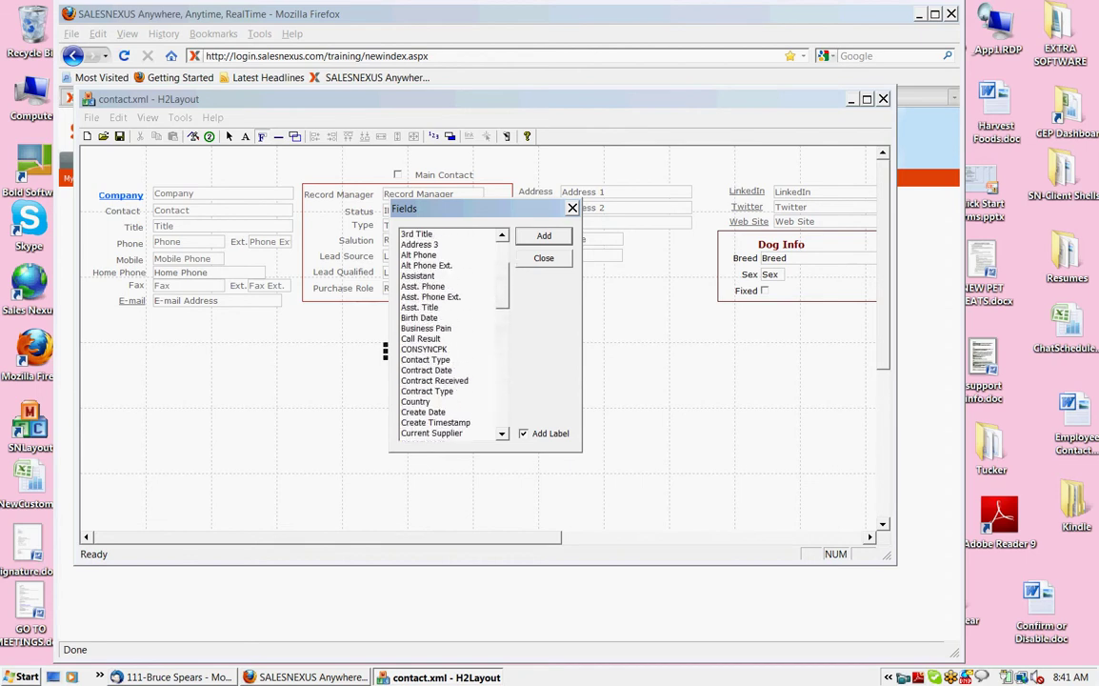
{"action": "scroll", "coordinate": [448, 333], "scroll_direction": "up", "scroll_amount": 2}
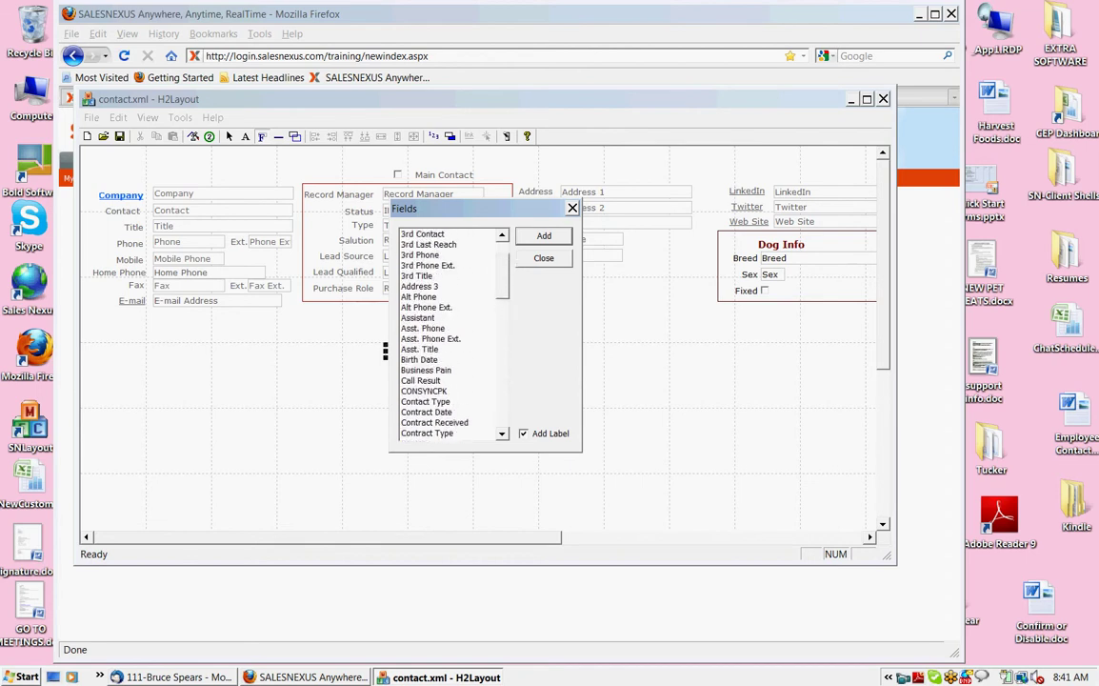
{"action": "scroll", "coordinate": [447, 334], "scroll_direction": "down", "scroll_amount": 4}
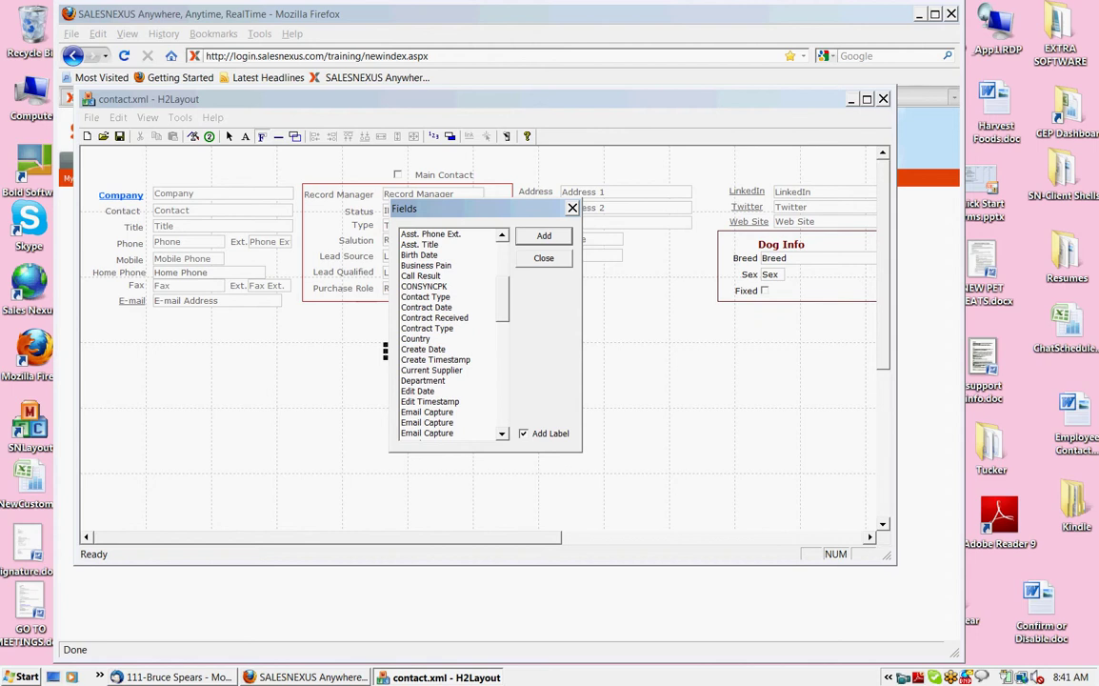
- Add the Contact Type, Contract Date and Contract Received fields with their labels to the layout
{"action": "left_click", "coordinate": [426, 297]}
{"action": "left_click", "coordinate": [427, 308], "text": "ctrl"}
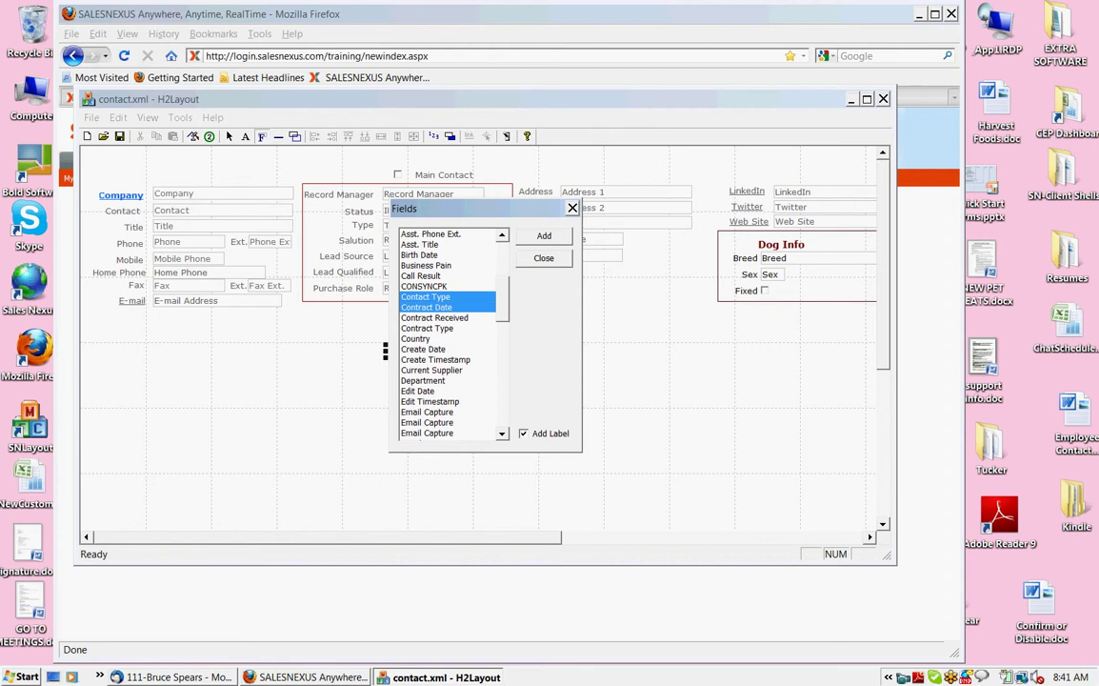
{"action": "left_click", "coordinate": [435, 318], "text": "ctrl"}
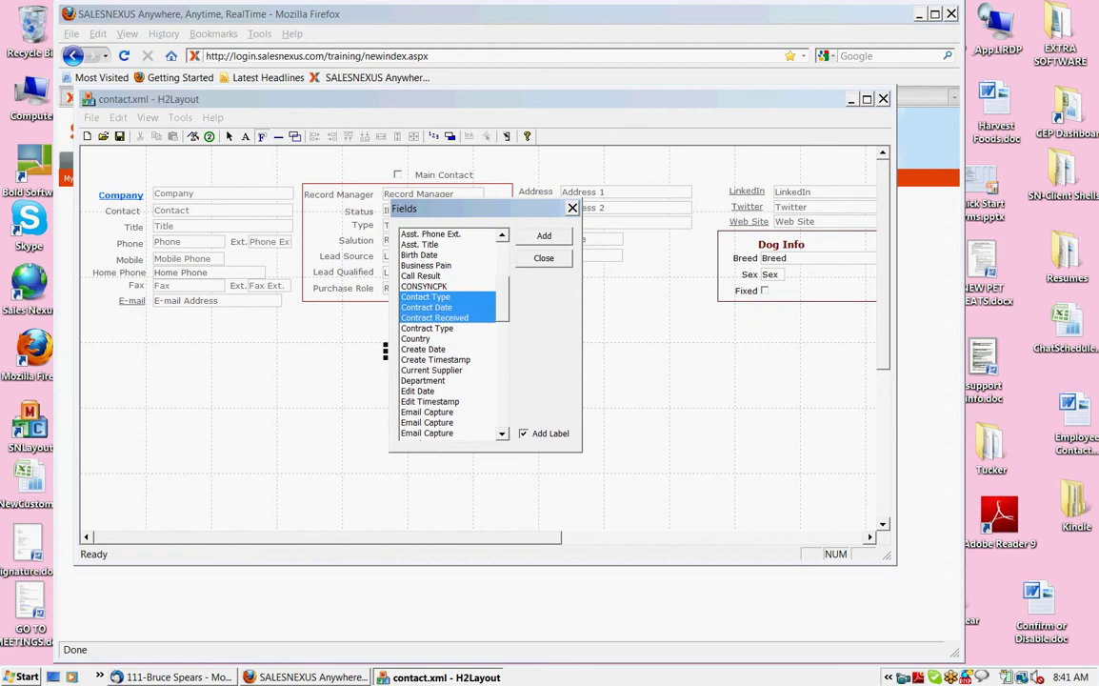
{"action": "left_click", "coordinate": [385, 350]}
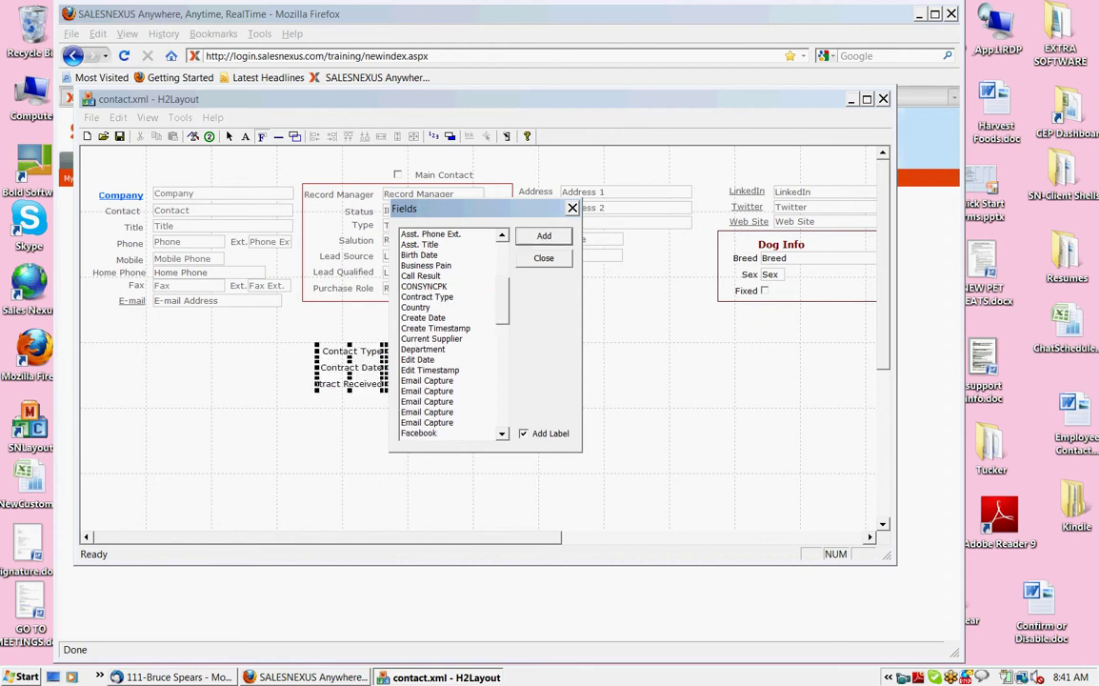
{"action": "left_click", "coordinate": [572, 208]}
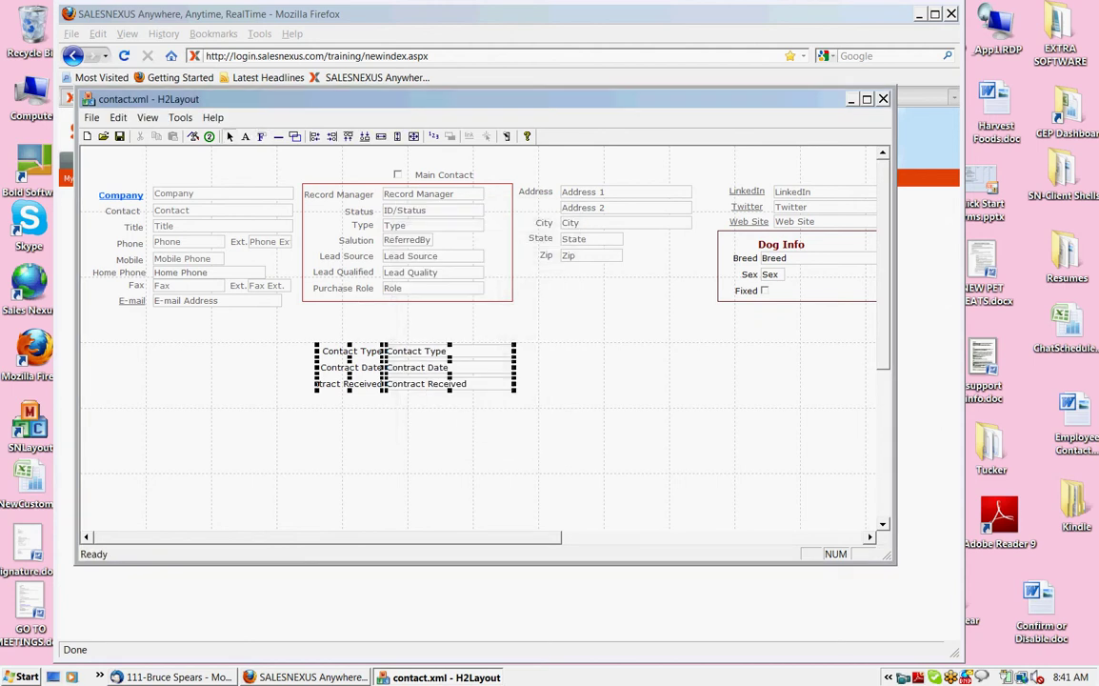
{"action": "left_click", "coordinate": [366, 419]}
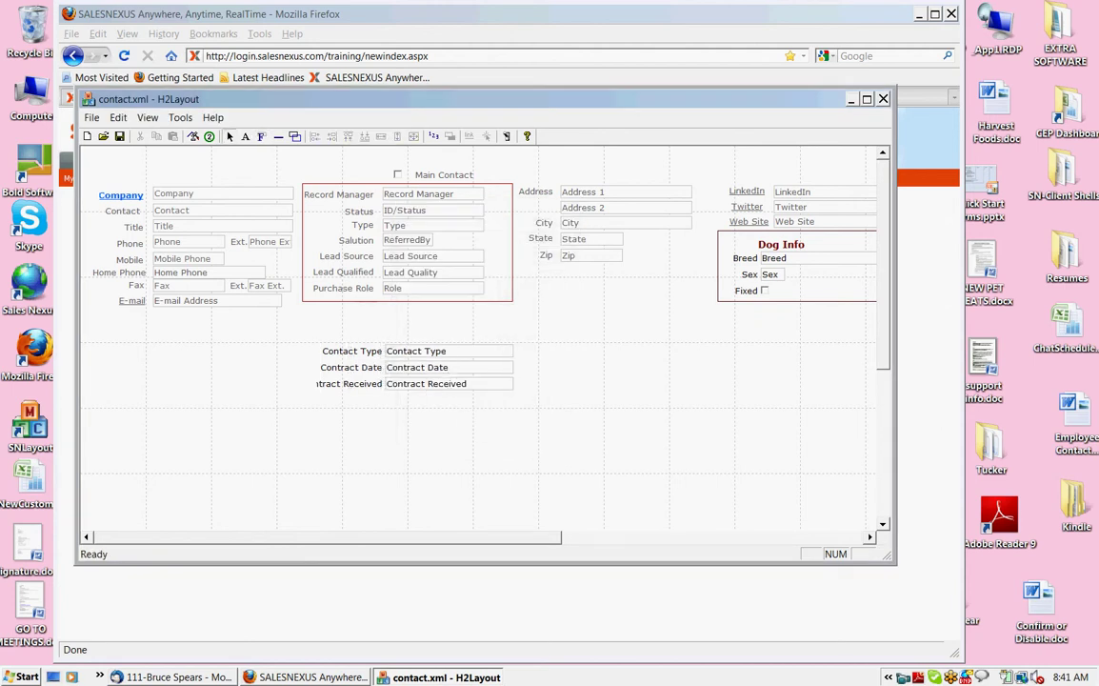
- Shorten the Contract Date field box to roughly half its width
{"action": "left_click", "coordinate": [351, 352]}
{"action": "left_click", "coordinate": [431, 351]}
{"action": "left_click", "coordinate": [351, 368]}
{"action": "left_click", "coordinate": [432, 367]}
{"action": "left_click_drag", "start_coordinate": [513, 367], "coordinate": [445, 367]}
- Widen the Contract Received label to the left so its full text fits
{"action": "left_click", "coordinate": [350, 383]}
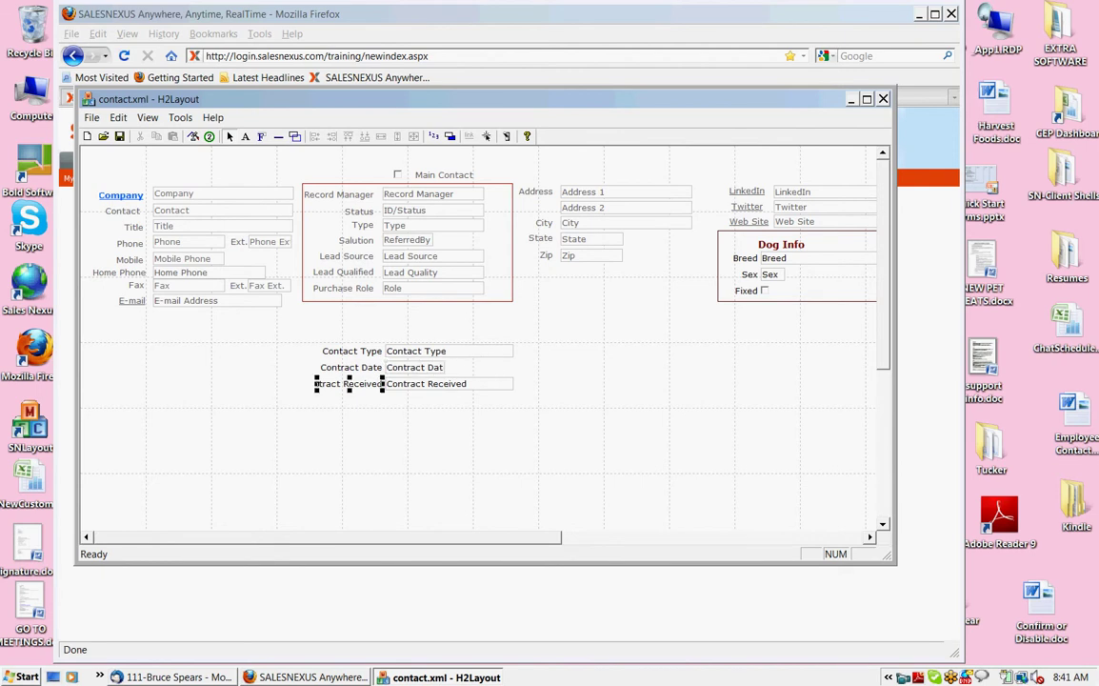
{"action": "left_click_drag", "start_coordinate": [316, 384], "coordinate": [283, 384]}
{"action": "left_click", "coordinate": [427, 418]}
{"action": "left_click", "coordinate": [444, 383]}
{"action": "left_click", "coordinate": [444, 419]}
- Copy the Zip label's text color, #5f5f5f, and apply it to the three new labels
{"action": "double_click", "coordinate": [545, 255]}
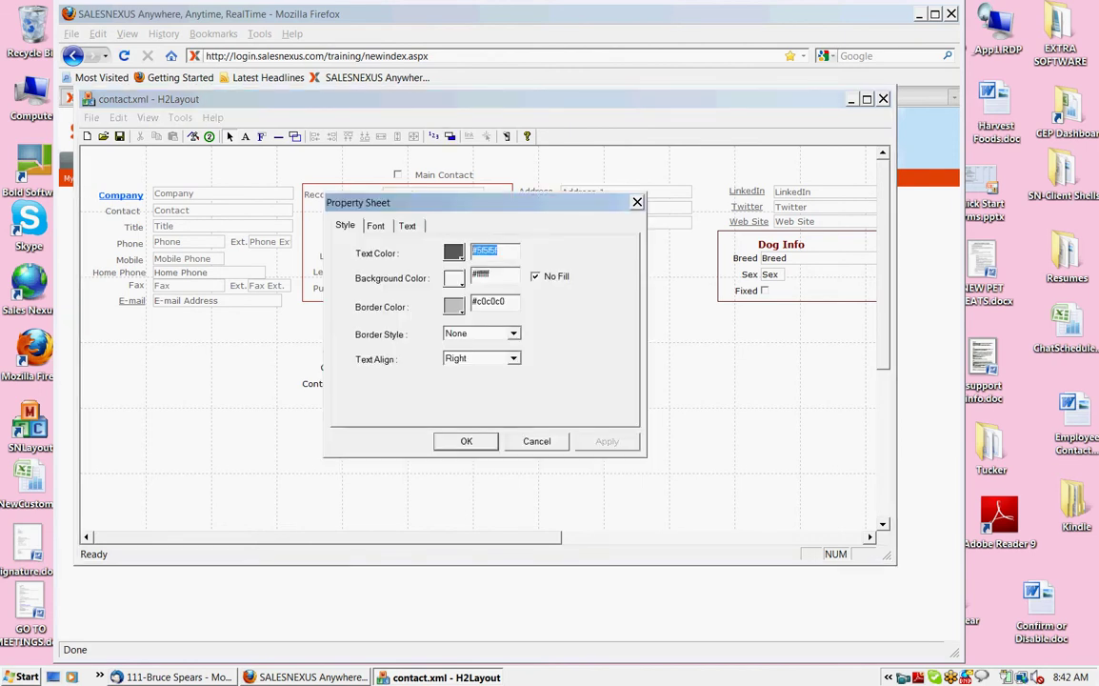
{"action": "left_click", "coordinate": [536, 440]}
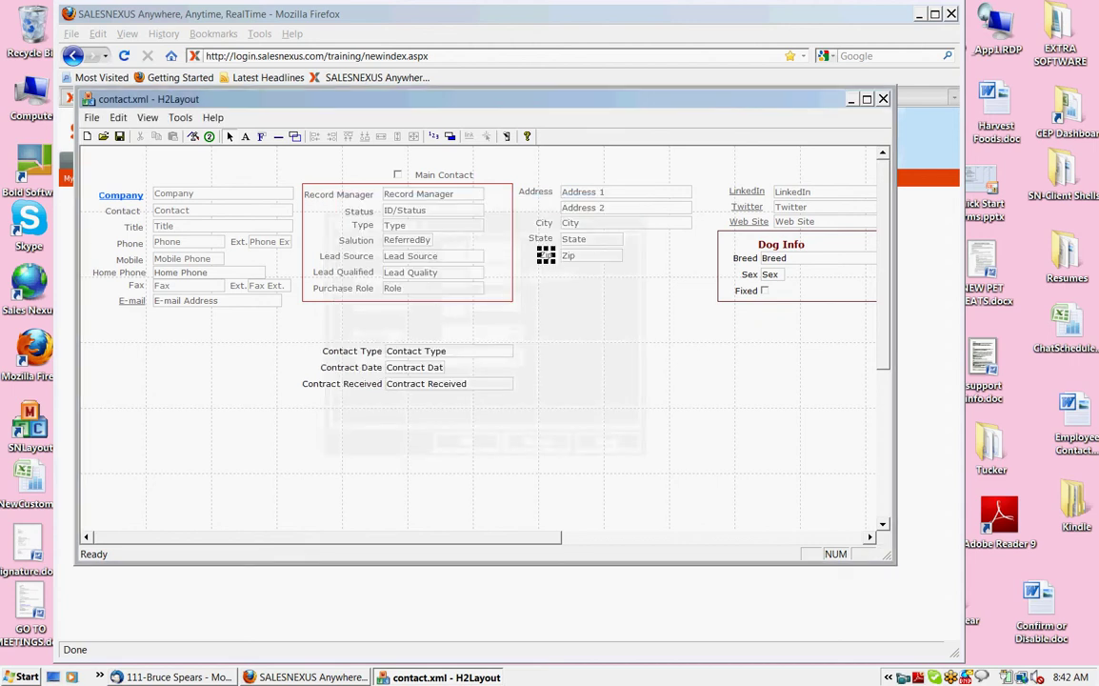
{"action": "left_click_drag", "start_coordinate": [357, 323], "coordinate": [363, 423]}
{"action": "key", "text": "alt+Return"}
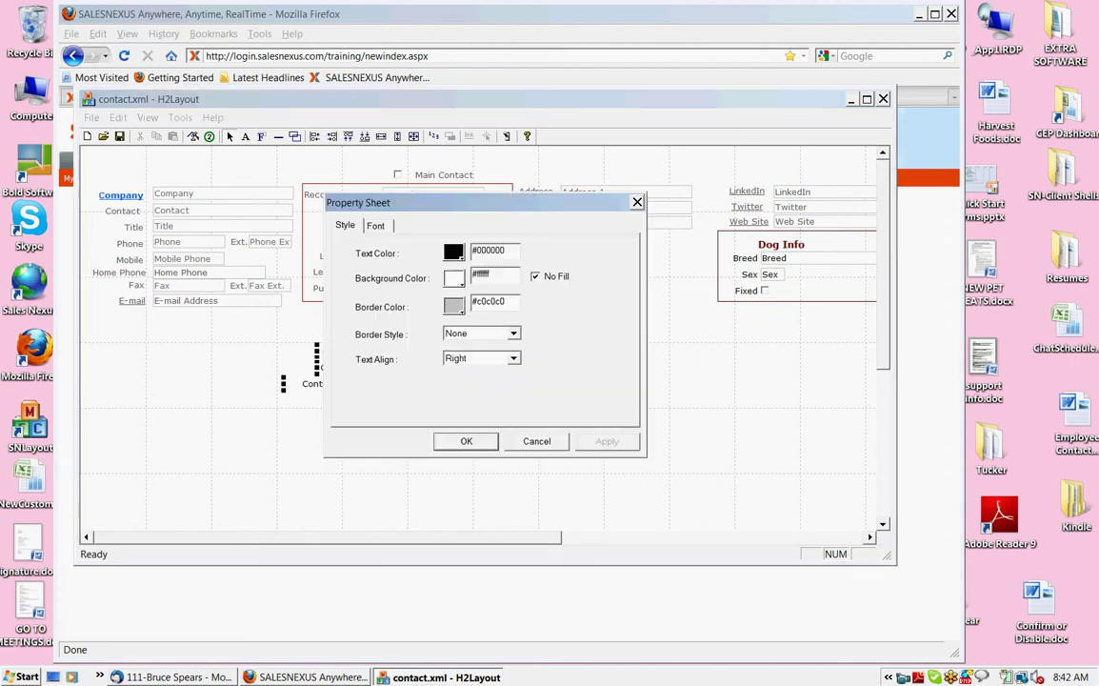
{"action": "type", "text": "#5f5f5f"}
{"action": "key", "text": "Return"}
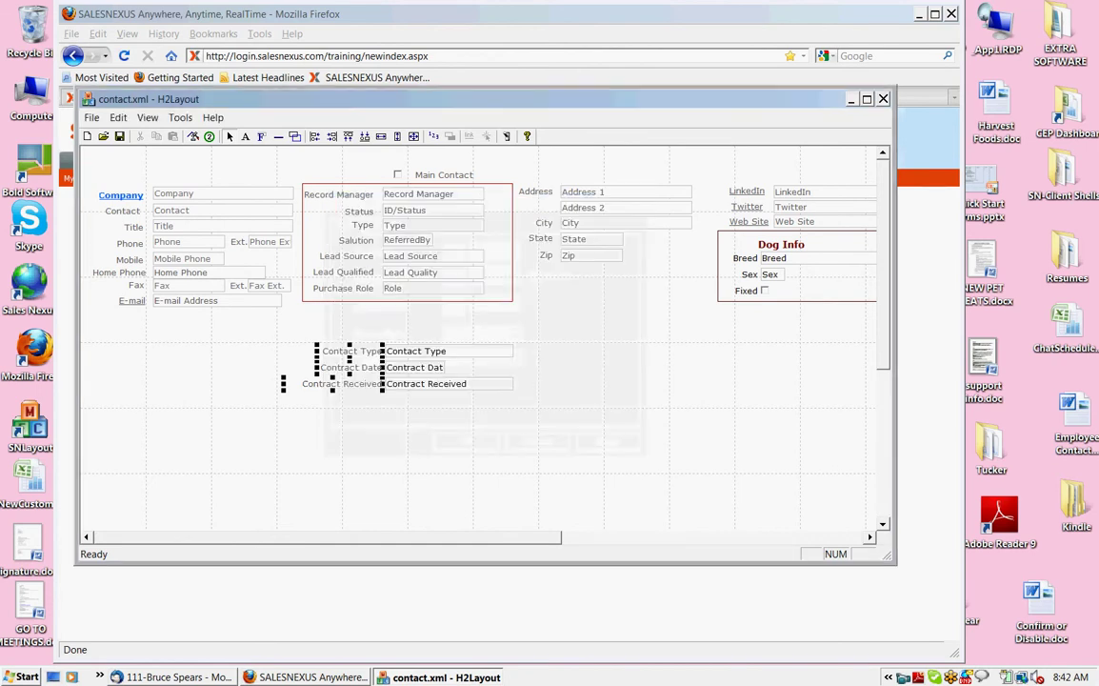
- Set the text color of the Contact Type, Contract Date and Contract Received field boxes to #5f5f5f
{"action": "left_click_drag", "start_coordinate": [415, 314], "coordinate": [425, 434]}
{"action": "double_click", "coordinate": [423, 384]}
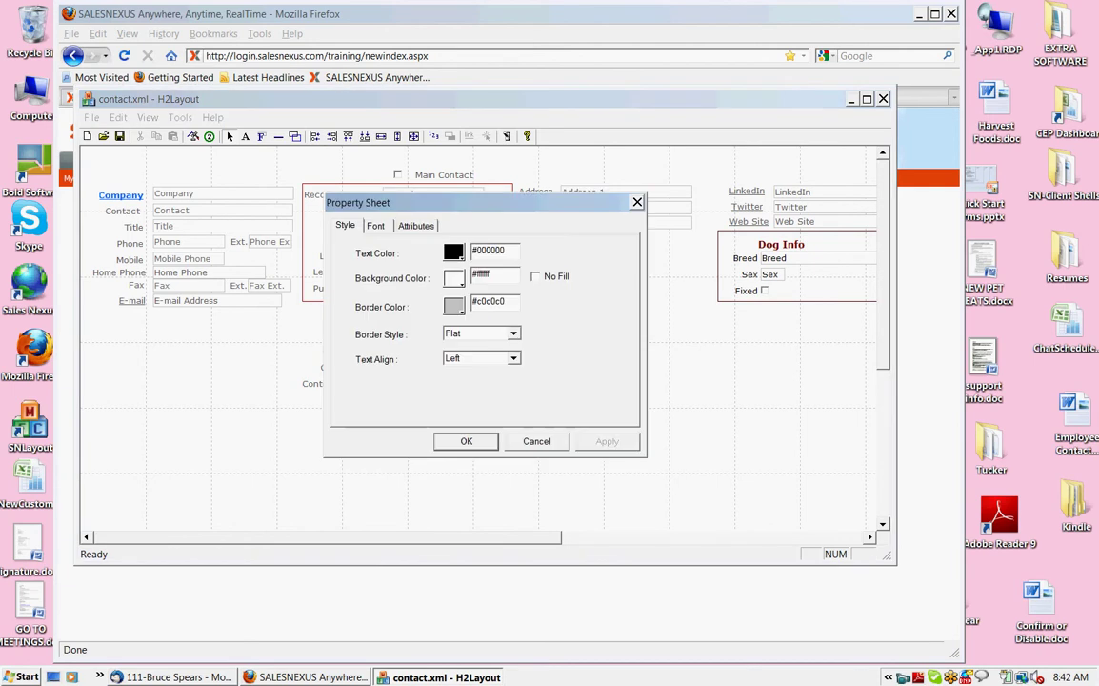
{"action": "left_click_drag", "start_coordinate": [506, 250], "coordinate": [471, 250]}
{"action": "type", "text": "#5f5f5f"}
{"action": "key", "text": "Tab"}
{"action": "key", "text": "Return"}
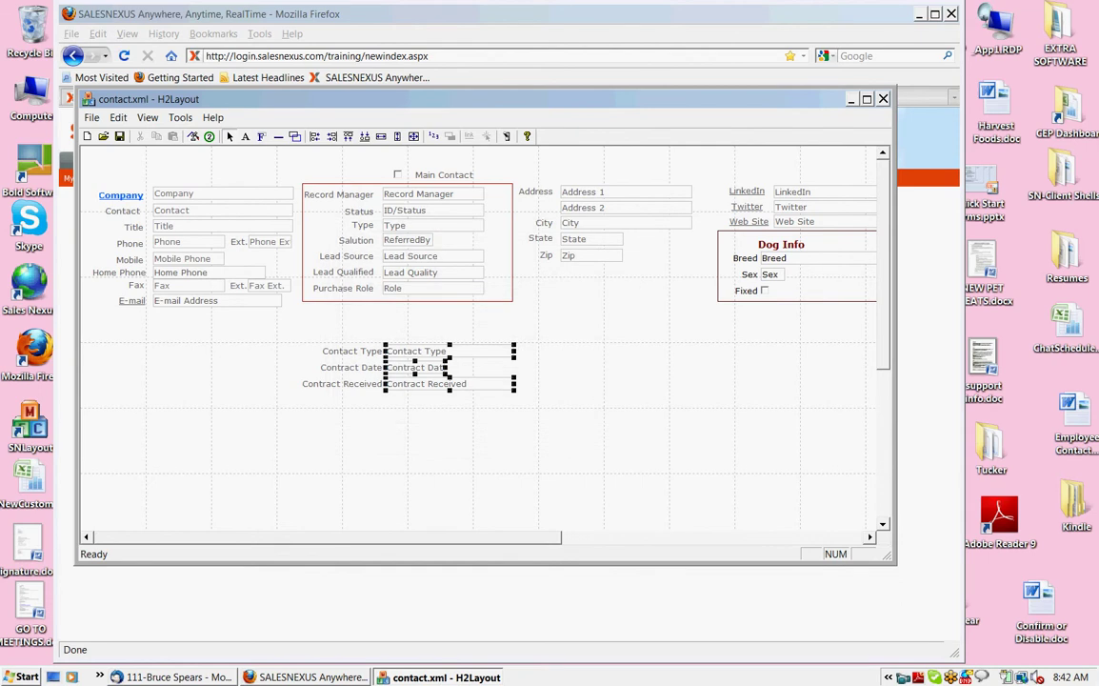
- Move the Contract Received label and field above the Contact Type row
{"action": "left_click_drag", "start_coordinate": [461, 444], "coordinate": [317, 389]}
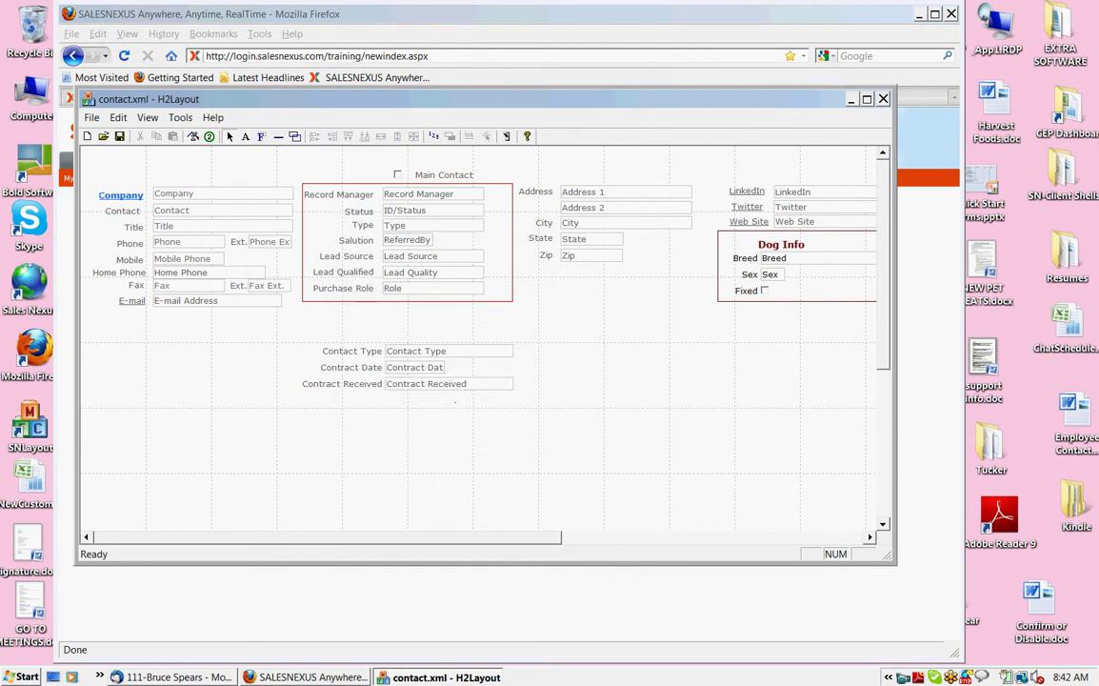
{"action": "left_click_drag", "start_coordinate": [454, 401], "coordinate": [305, 339]}
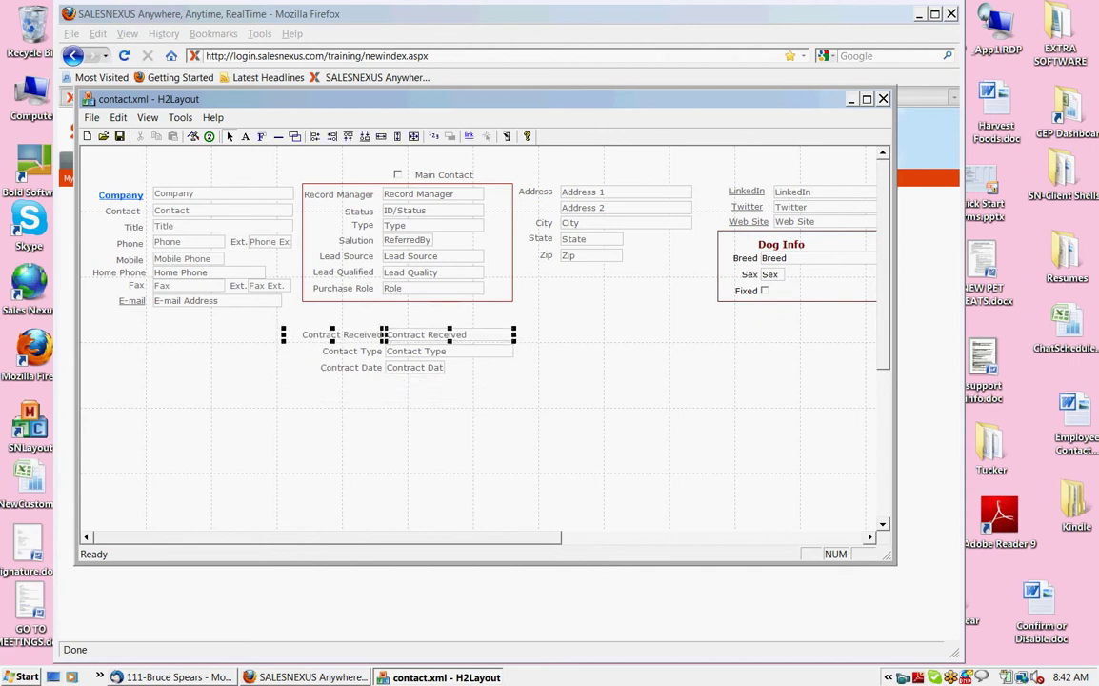
{"action": "left_click", "coordinate": [347, 414]}
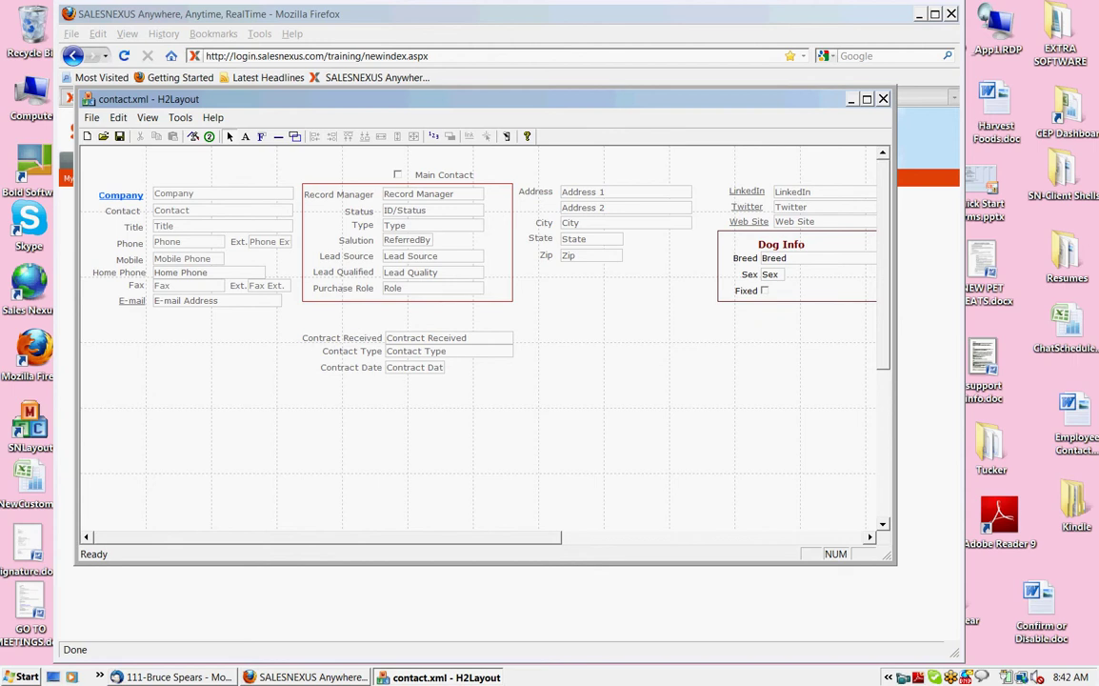
- Reorder the remaining rows so Contract Date sits directly under Contract Received and Contact Type comes last, closely spaced and aligned
{"action": "left_click_drag", "start_coordinate": [533, 378], "coordinate": [323, 375]}
{"action": "left_click_drag", "start_coordinate": [432, 415], "coordinate": [346, 352]}
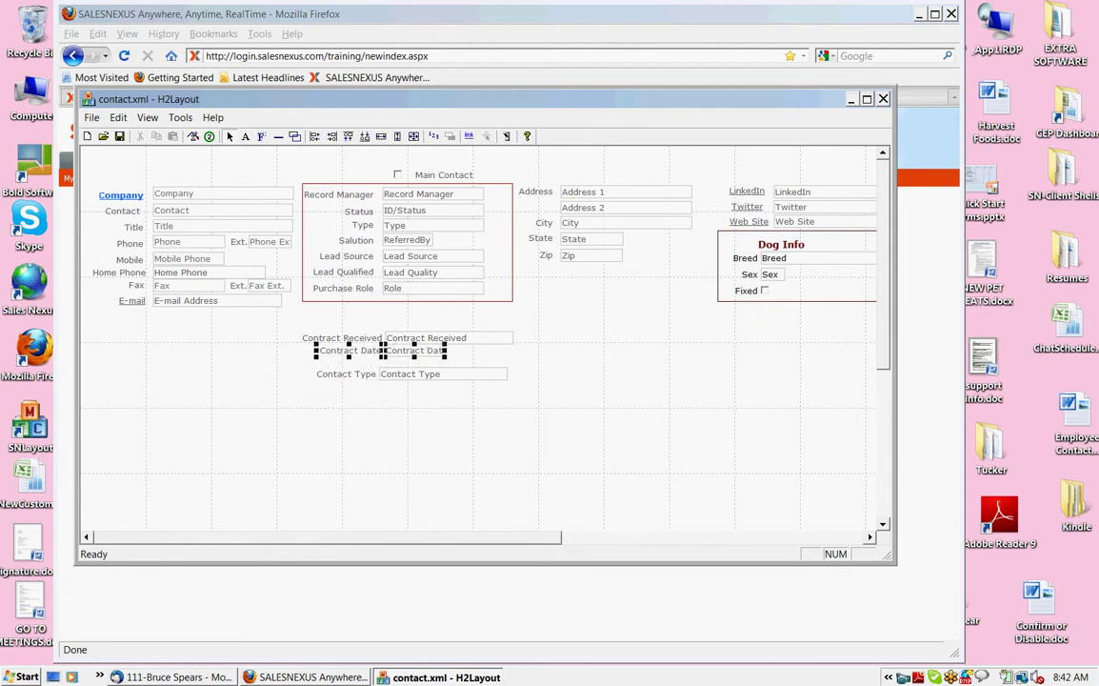
{"action": "left_click_drag", "start_coordinate": [416, 401], "coordinate": [349, 363]}
{"action": "left_click", "coordinate": [417, 403]}
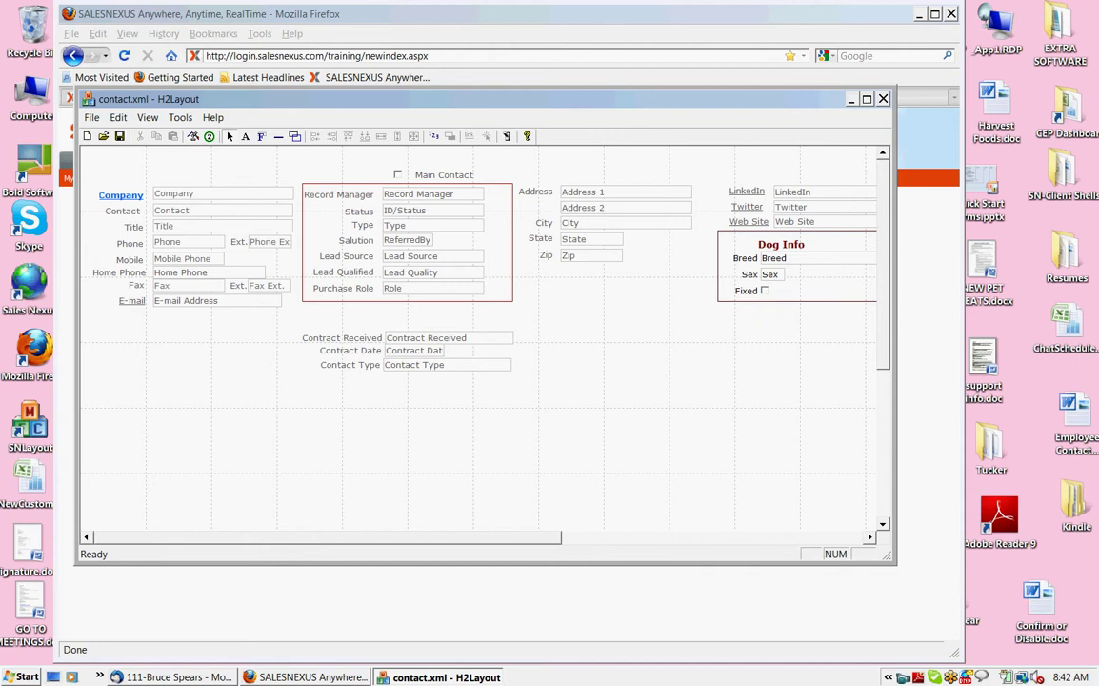
- Change the Contract Received field's attribute type to Check Box
{"action": "double_click", "coordinate": [419, 364]}
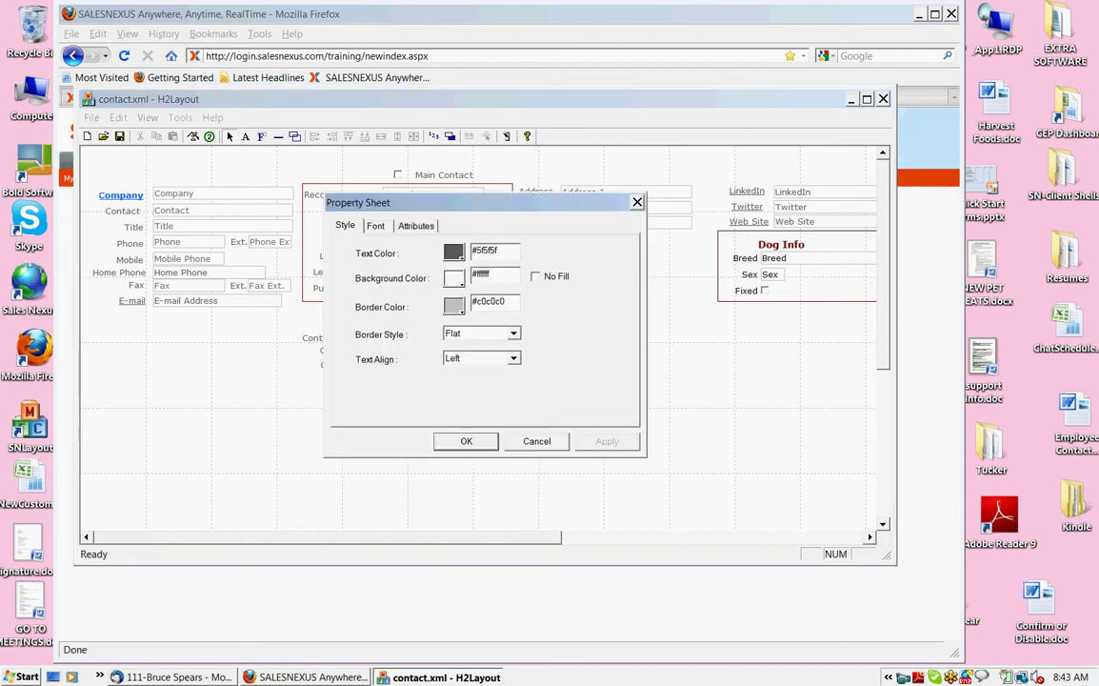
{"action": "left_click", "coordinate": [416, 226]}
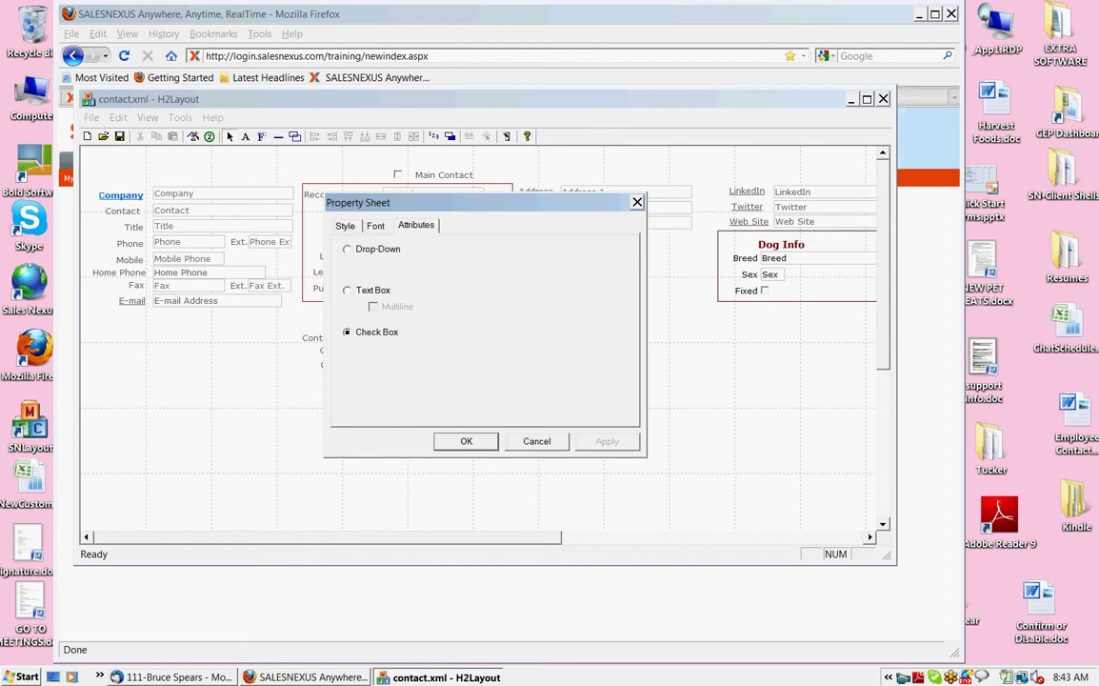
{"action": "key", "text": "Return"}
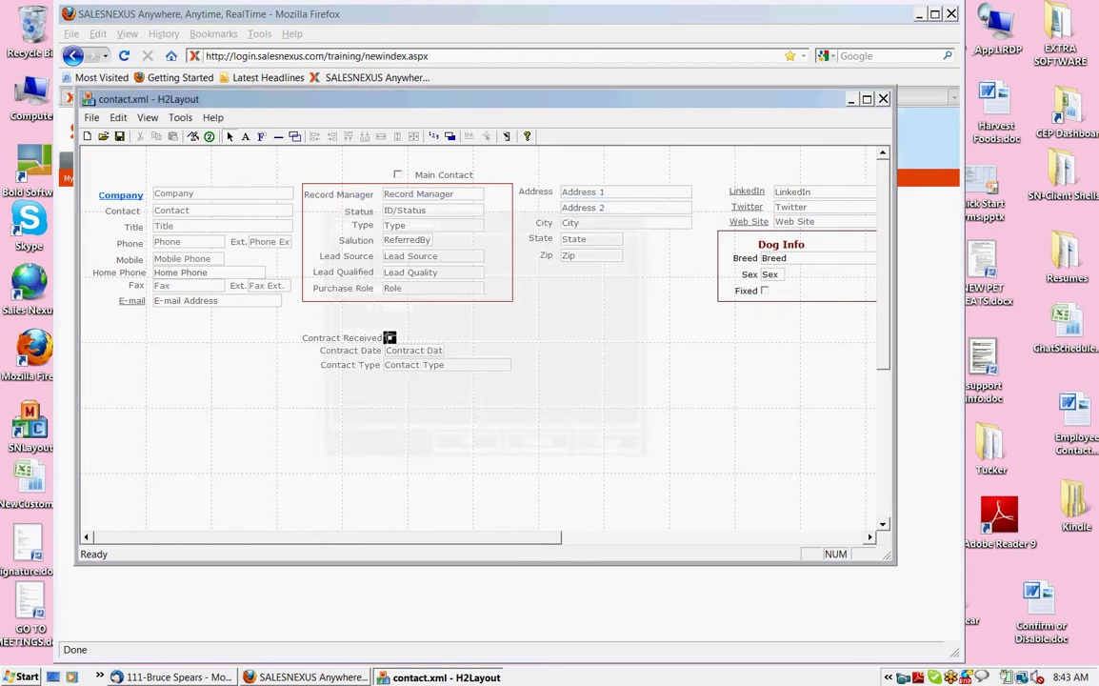
- Move the three new rows with their labels together to the empty area below the Zip field
{"action": "left_click_drag", "start_coordinate": [431, 415], "coordinate": [297, 323]}
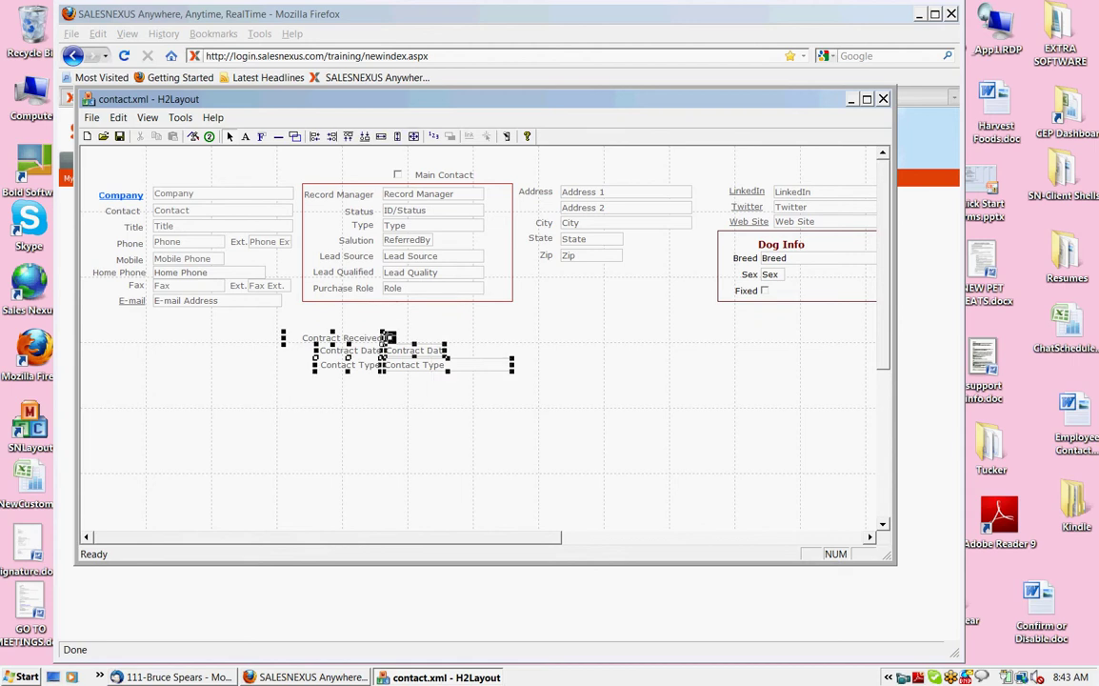
{"action": "left_click_drag", "start_coordinate": [387, 336], "coordinate": [576, 348]}
- Right-align the Contract Received, Contract Date and Contact Type labels, and nudge the labels and their fields apart to leave a small gap
{"action": "left_click_drag", "start_coordinate": [541, 411], "coordinate": [555, 325]}
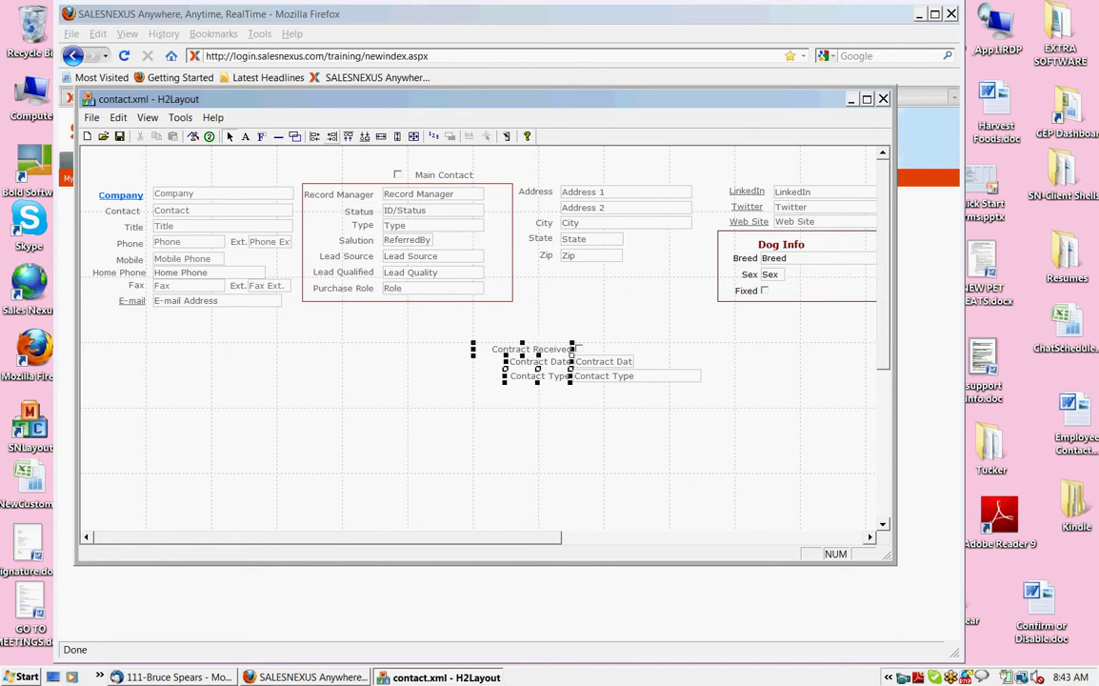
{"action": "left_click", "coordinate": [331, 136]}
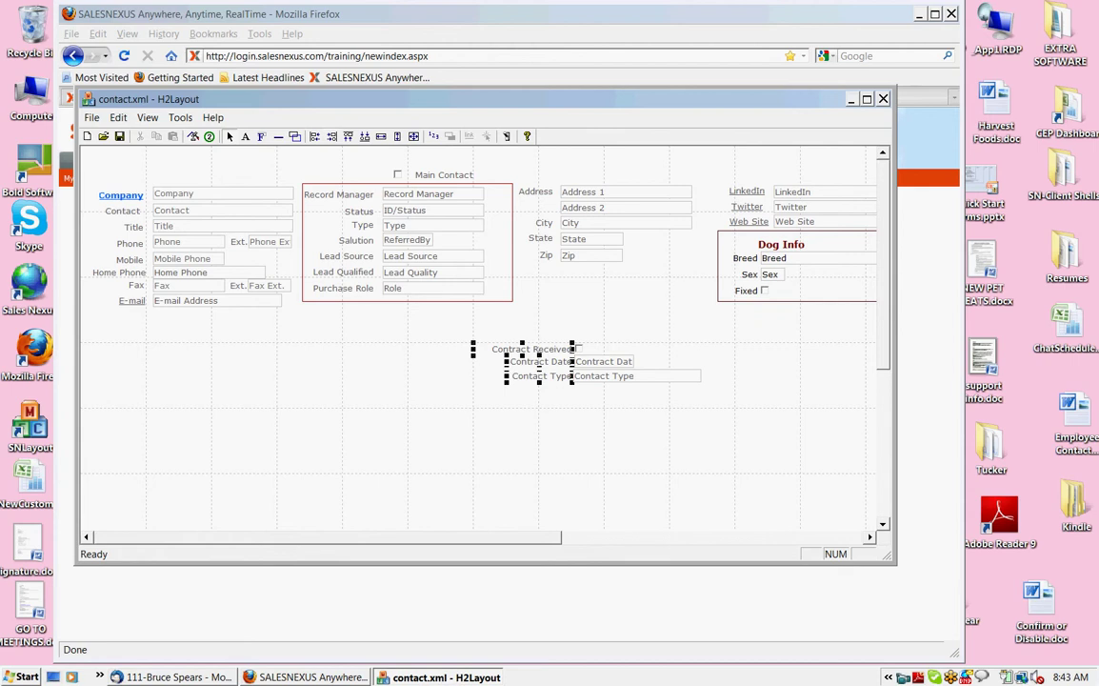
{"action": "key", "text": "Left"}
{"action": "key", "text": "Left"}
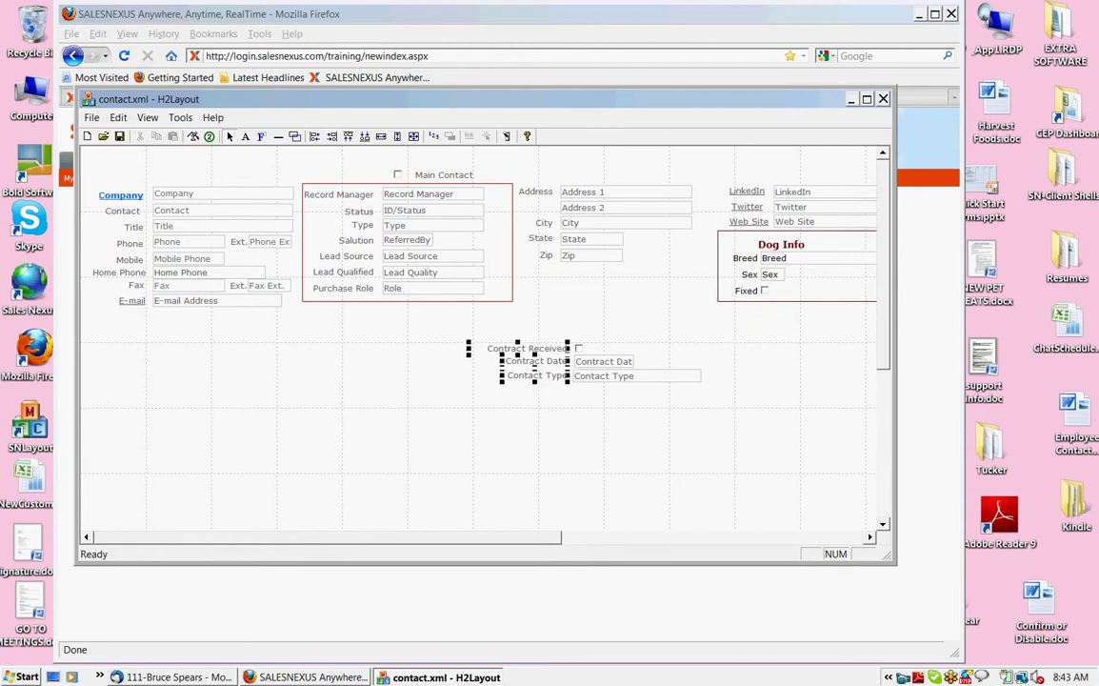
{"action": "left_click_drag", "start_coordinate": [607, 406], "coordinate": [576, 336]}
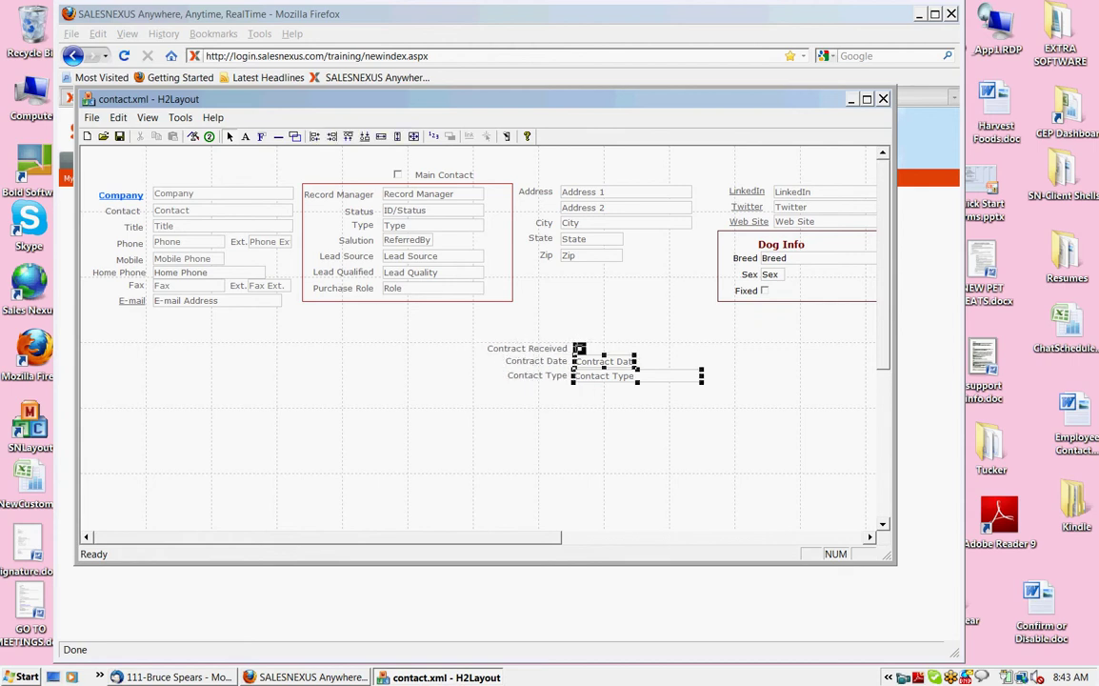
{"action": "key", "text": "Right"}
{"action": "left_click", "coordinate": [424, 367]}
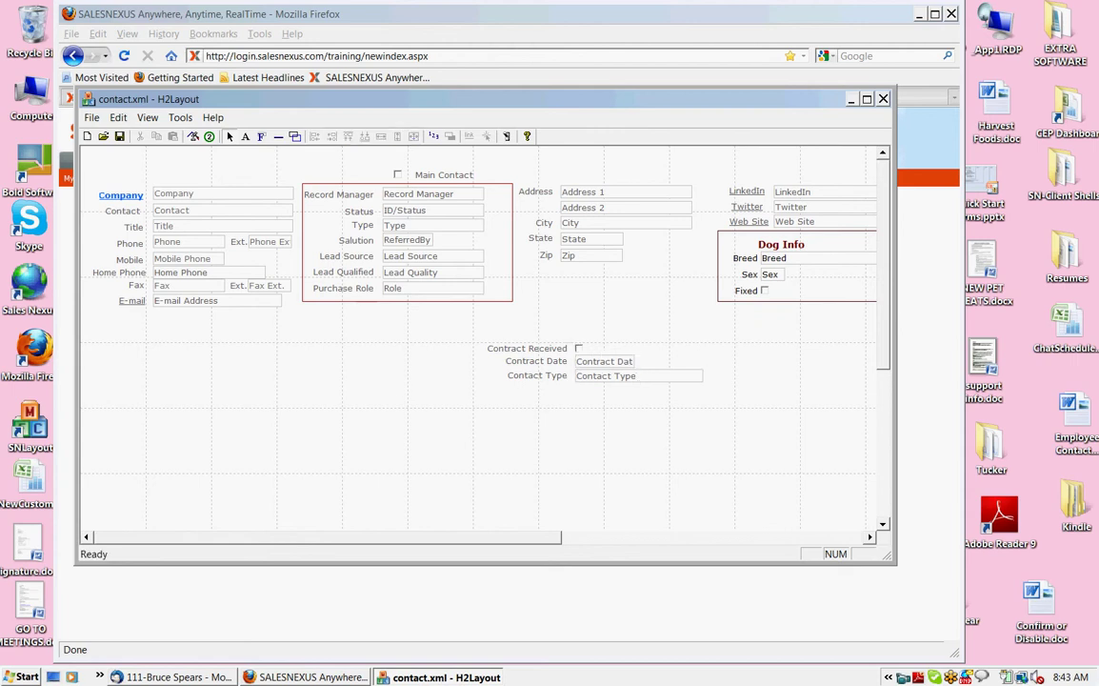
- Shorten the Contact Type field and move the three new rows with their labels directly below the Zip row, beside the Dog Info box
{"action": "left_click", "coordinate": [639, 376]}
{"action": "left_click_drag", "start_coordinate": [703, 376], "coordinate": [498, 345]}
{"action": "left_click_drag", "start_coordinate": [652, 394], "coordinate": [653, 394]}
{"action": "left_click_drag", "start_coordinate": [579, 348], "coordinate": [605, 266]}
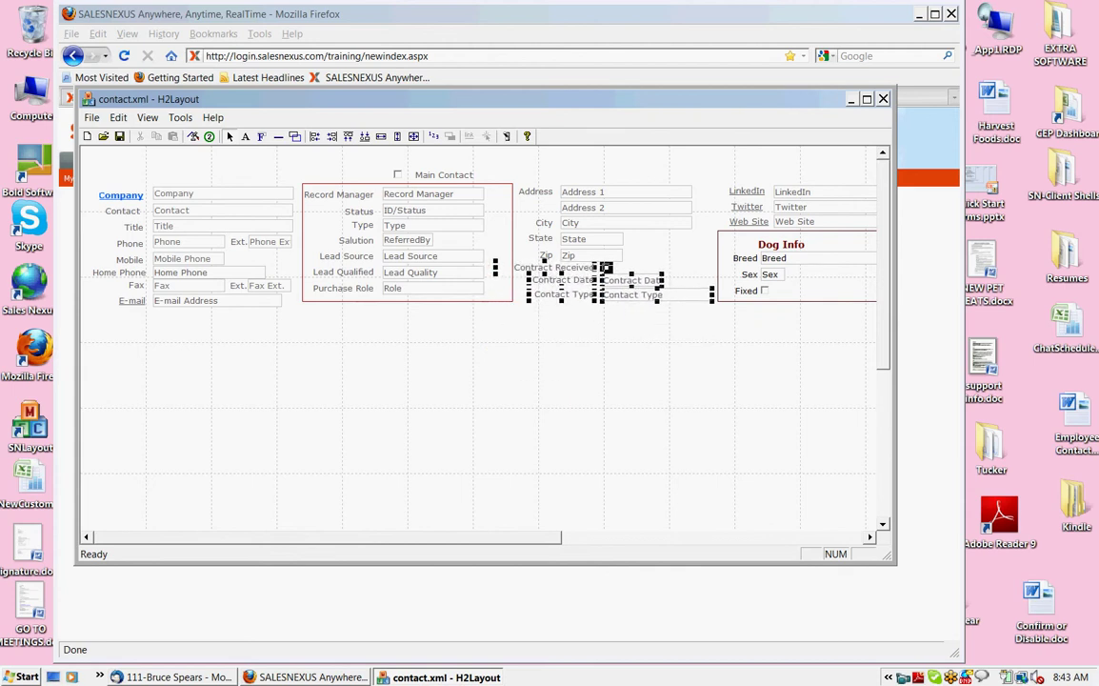
{"action": "key", "text": "Up"}
{"action": "key", "text": "Escape"}
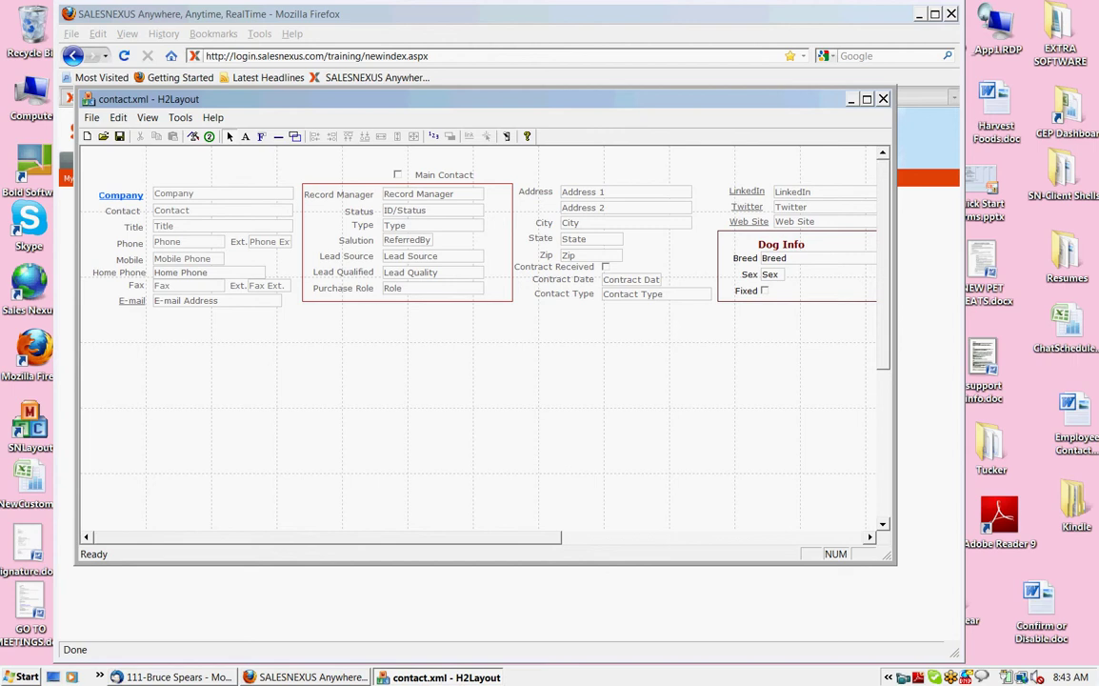
{"action": "left_click", "coordinate": [540, 238]}
{"action": "key", "text": "Escape"}
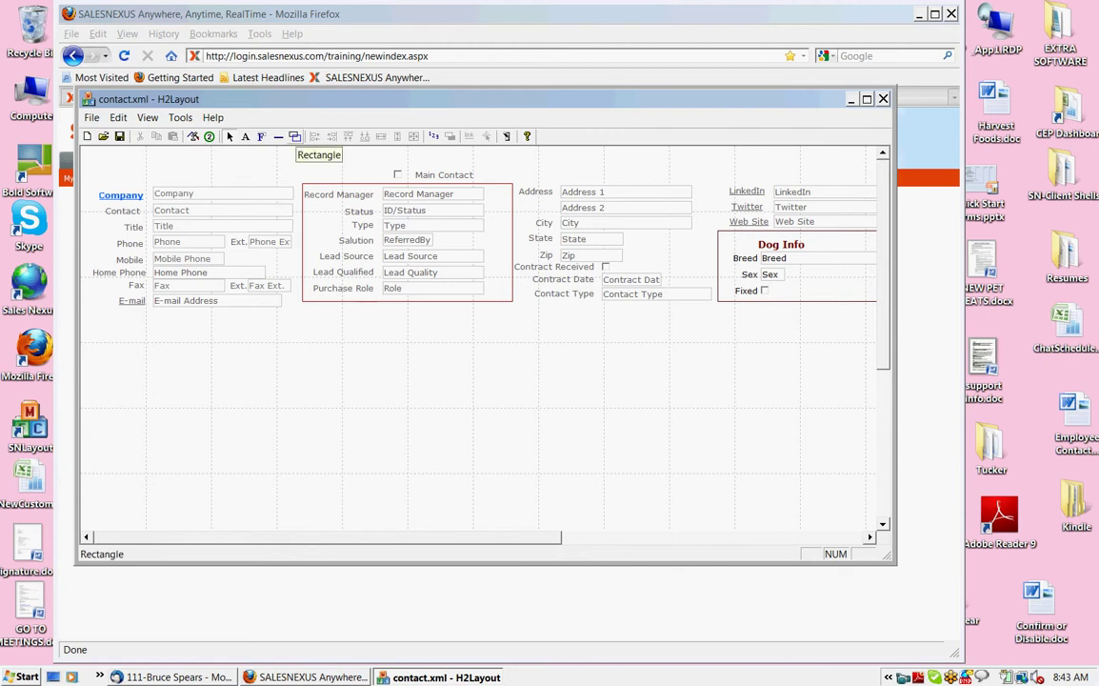
- Draw an unfilled rectangle with a dark blue border, width 1, around the Company to E-mail block
{"action": "left_click", "coordinate": [295, 136]}
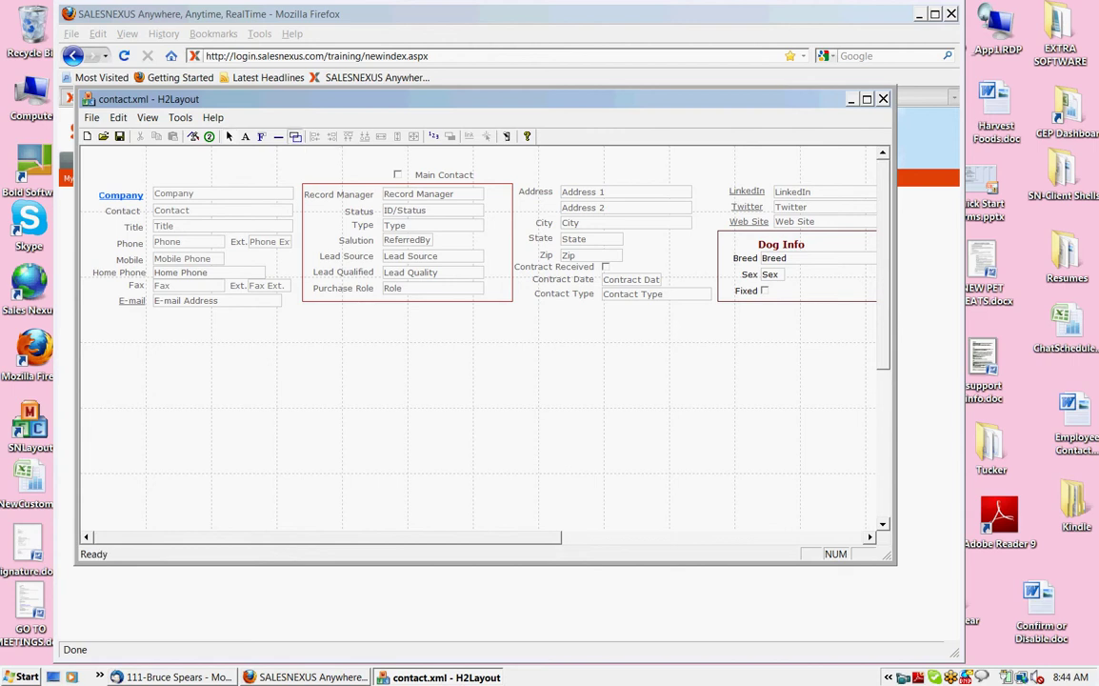
{"action": "mouse_move", "coordinate": [85, 178]}
{"action": "left_mouse_down"}
{"action": "mouse_move", "coordinate": [193, 176]}
{"action": "mouse_move", "coordinate": [303, 318]}
{"action": "left_mouse_up"}
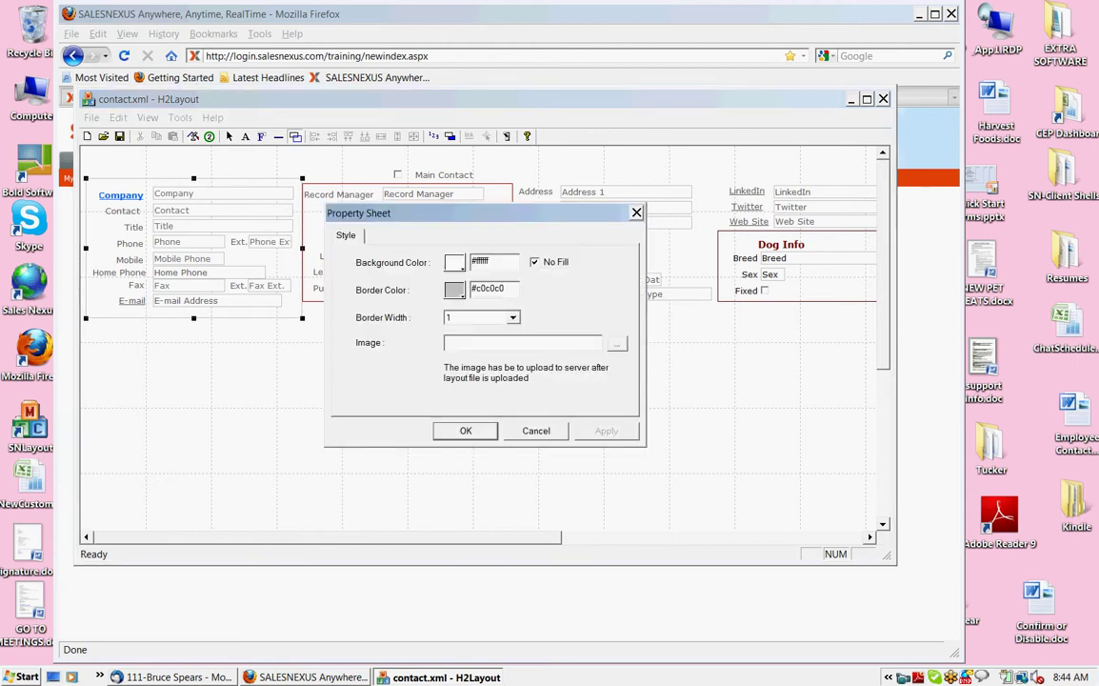
{"action": "left_click", "coordinate": [455, 289]}
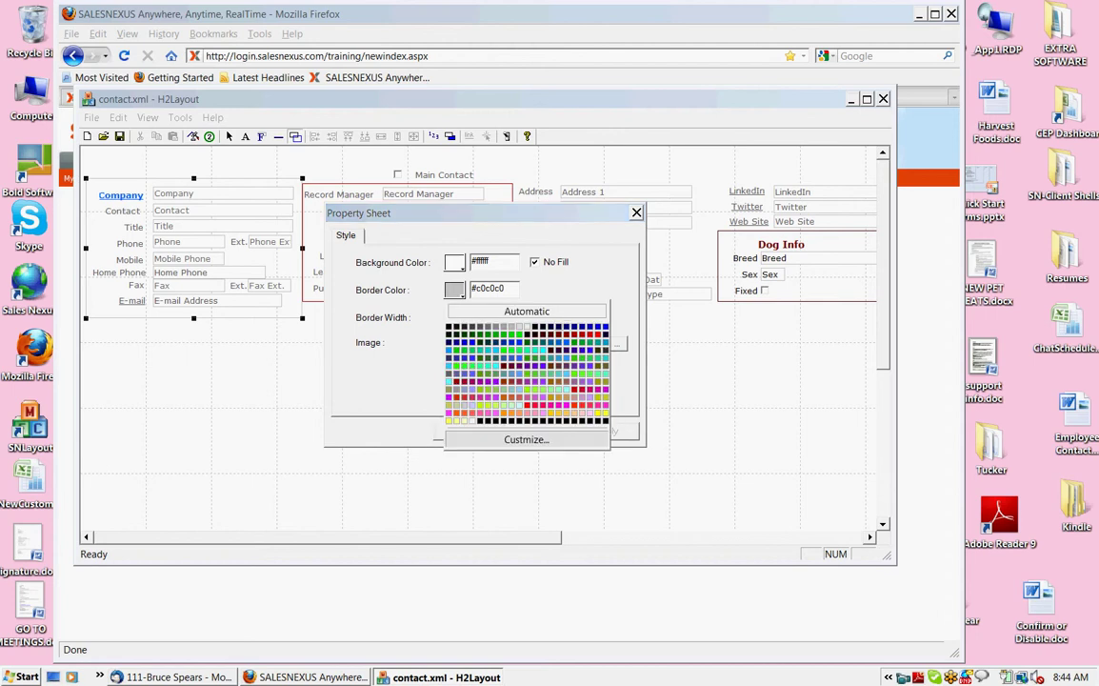
{"action": "left_click", "coordinate": [566, 326]}
{"action": "left_click", "coordinate": [465, 431]}
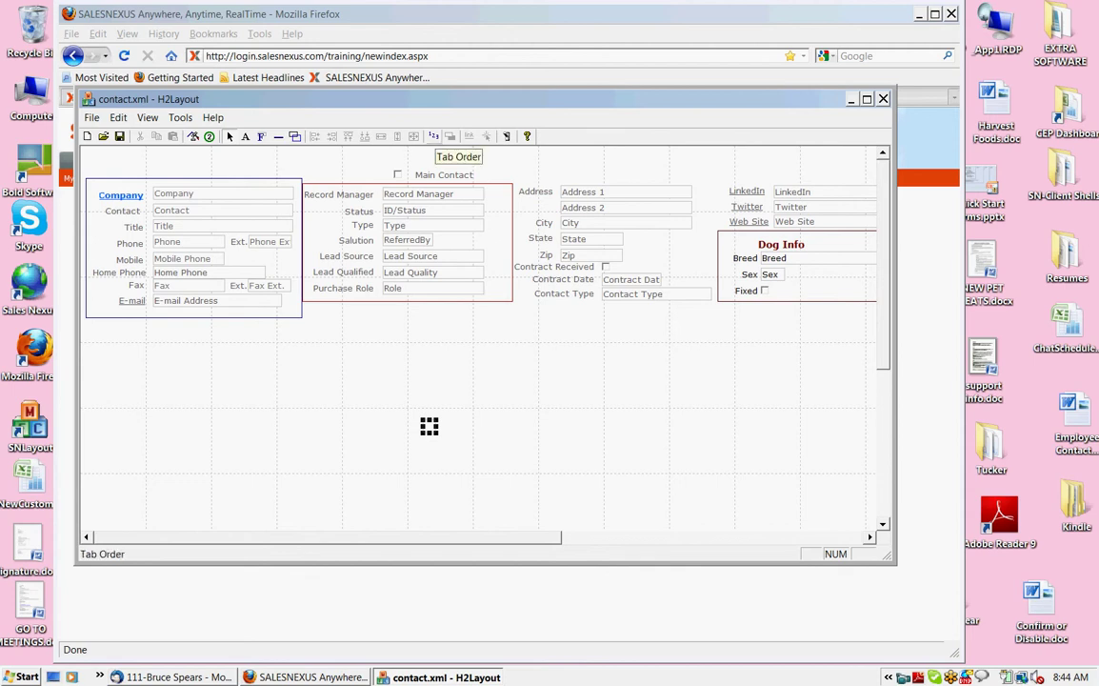
- Display the tab order of the layout's fields and save the contact.xml layout
{"action": "left_click", "coordinate": [433, 136]}
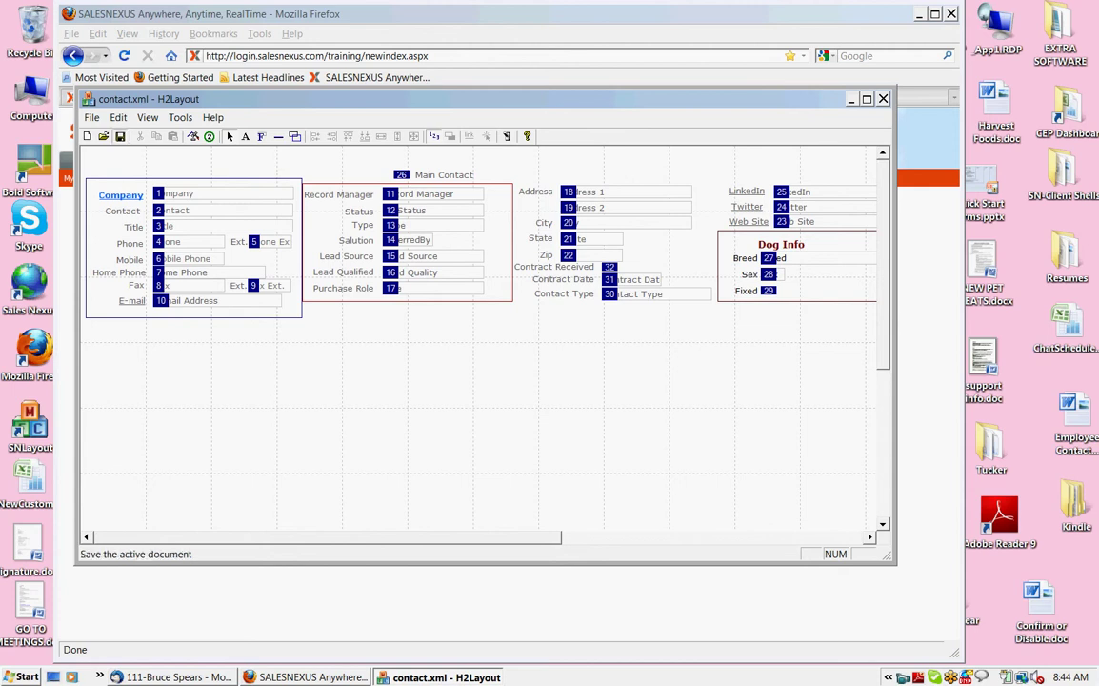
{"action": "left_click", "coordinate": [119, 136]}
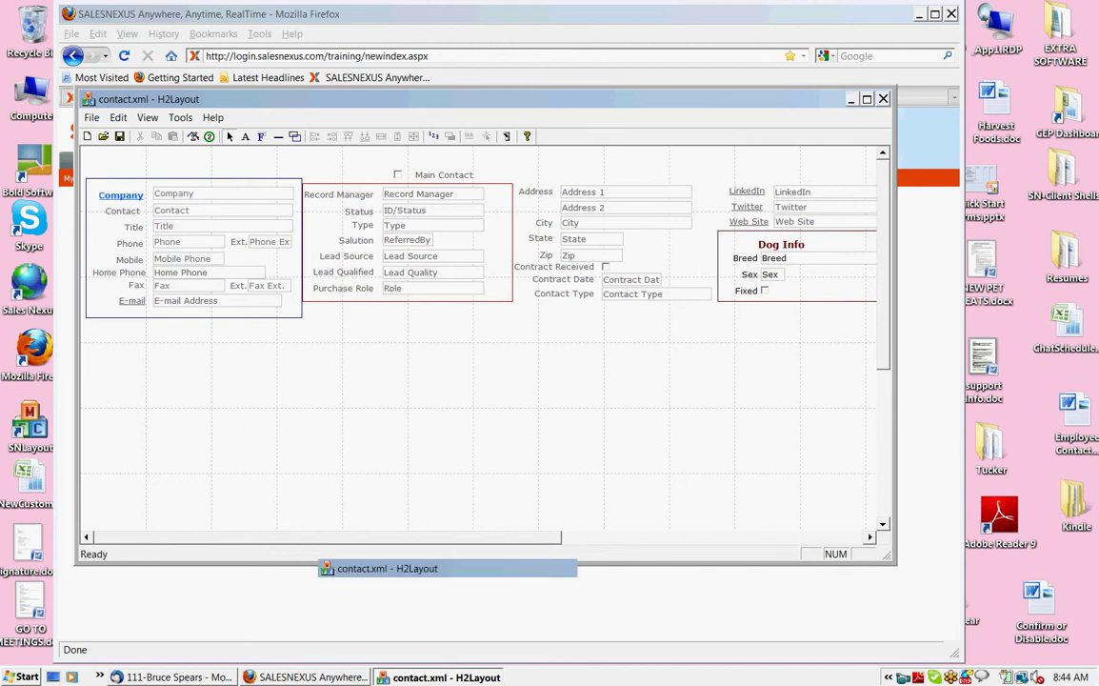
- Switch to SalesNexus in Firefox and upload contact.xml from the Training folder as the Contact Screen layout
{"action": "left_click", "coordinate": [850, 99]}
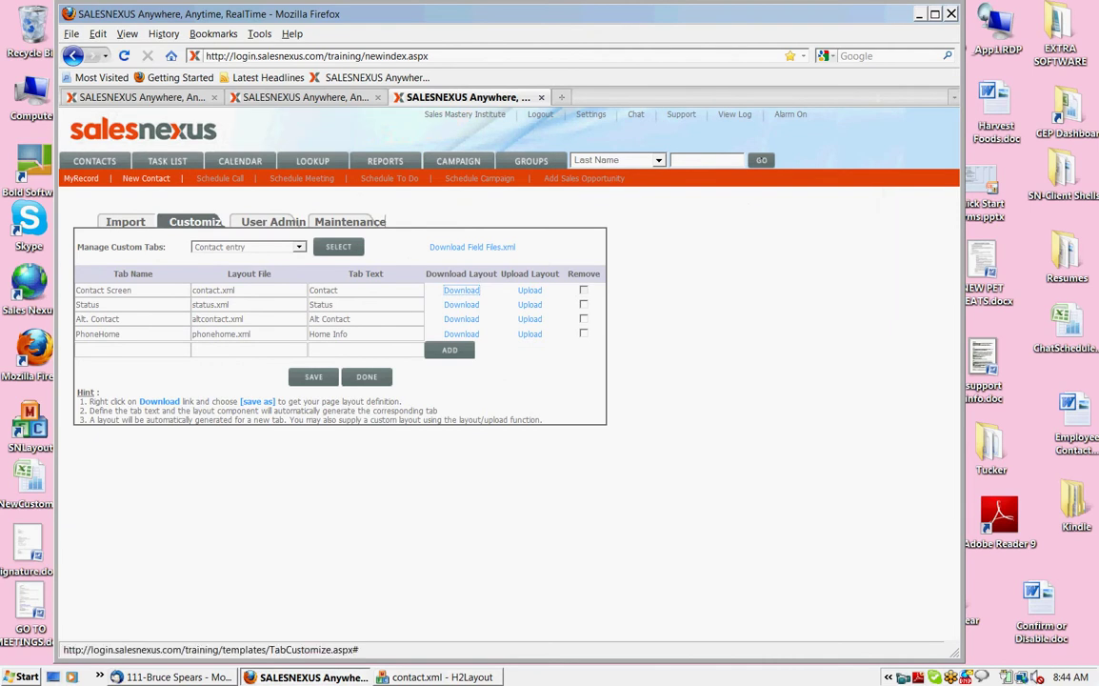
{"action": "left_click", "coordinate": [529, 290]}
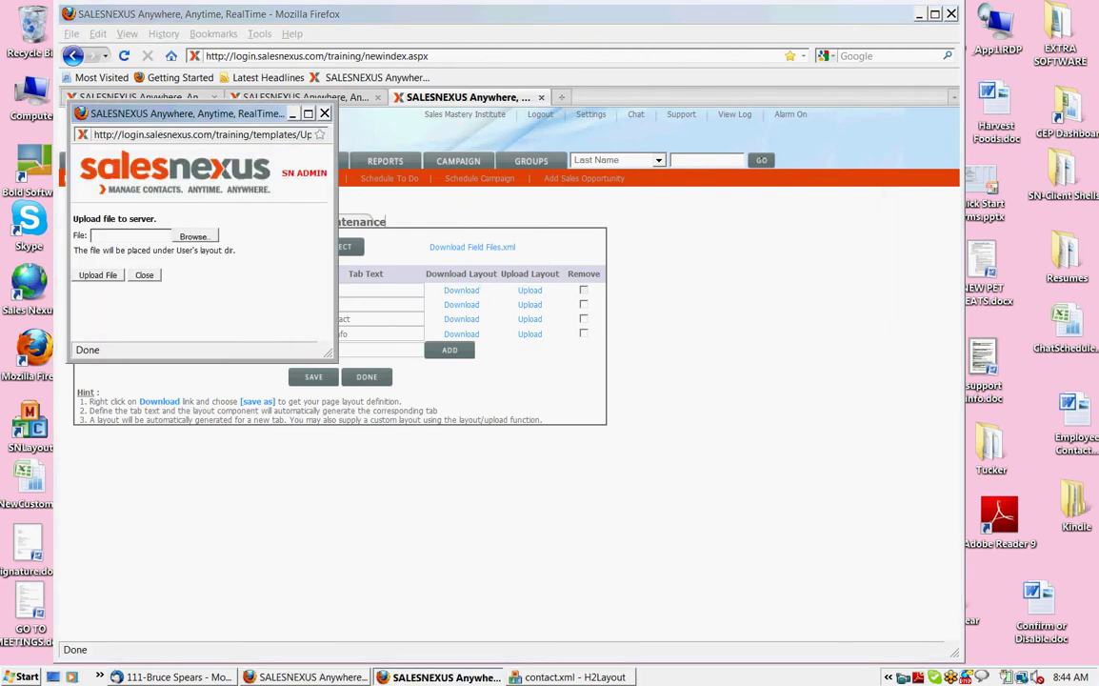
{"action": "left_click", "coordinate": [193, 236]}
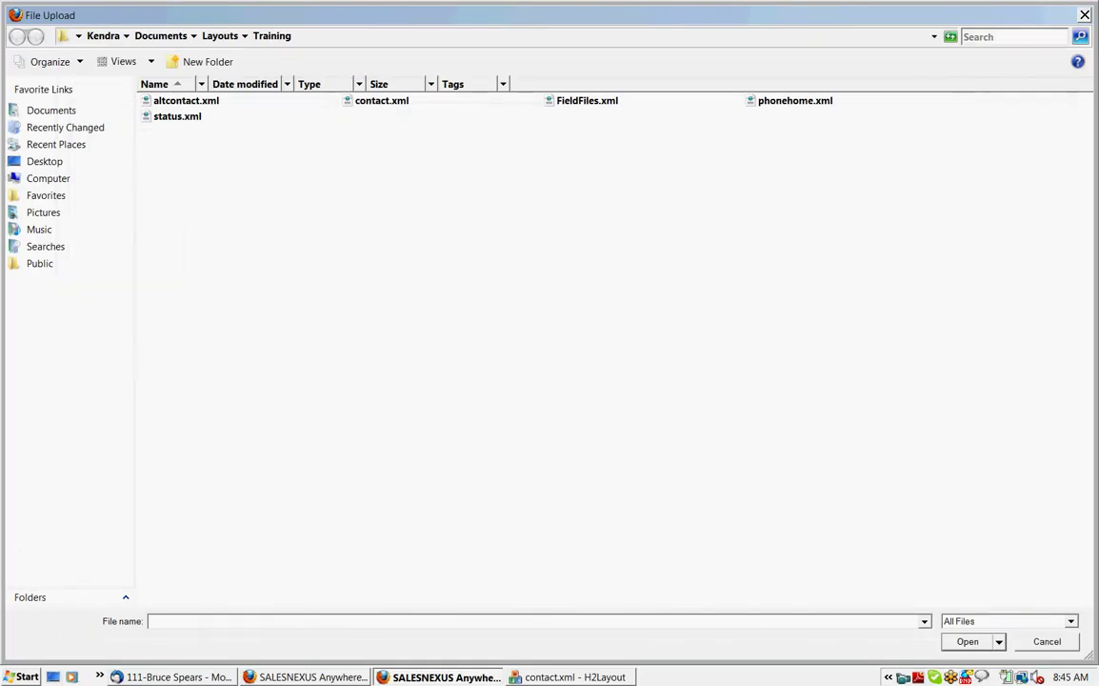
{"action": "left_click", "coordinate": [382, 101]}
{"action": "left_click", "coordinate": [968, 642]}
{"action": "left_click", "coordinate": [97, 275]}
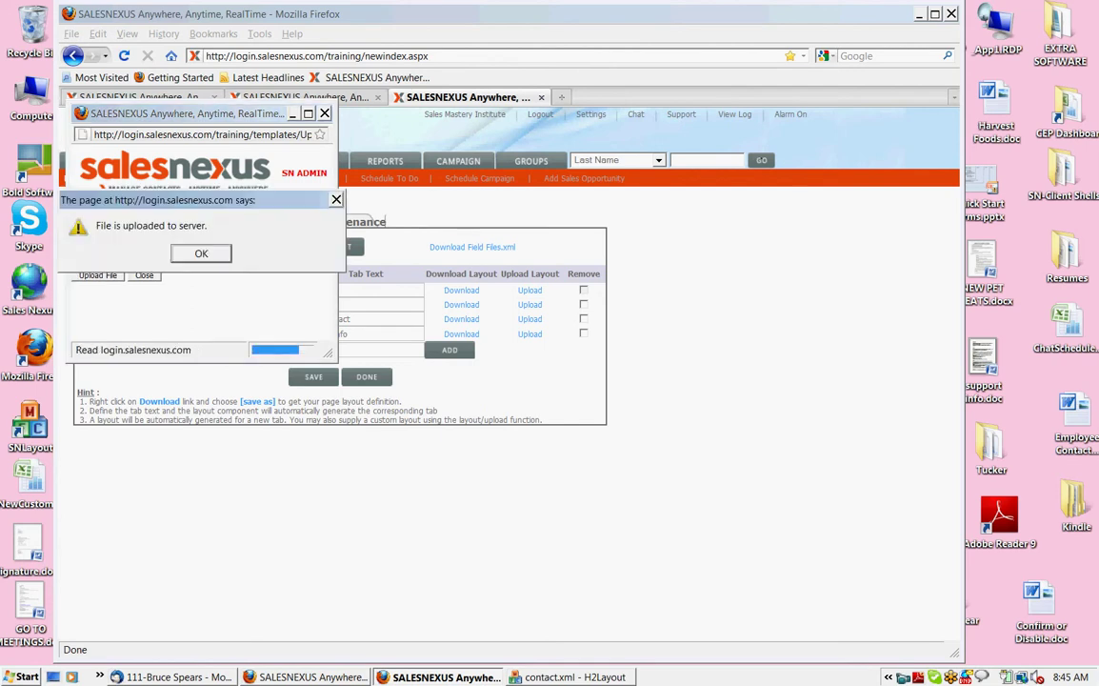
{"action": "key", "text": "Return"}
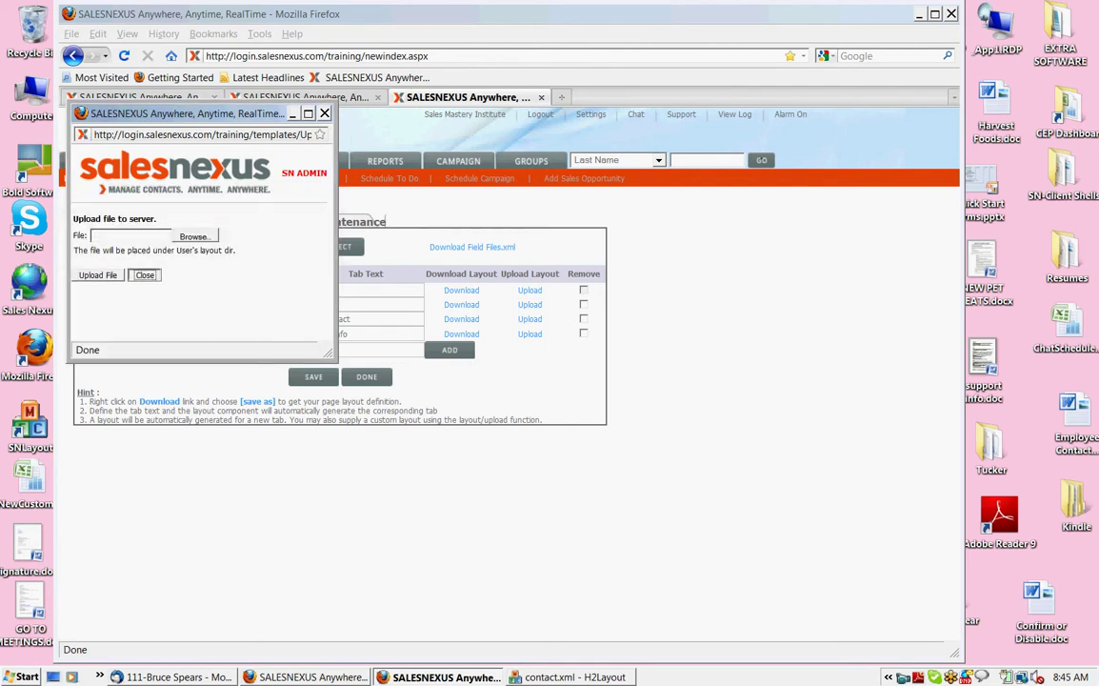
{"action": "left_click", "coordinate": [144, 275]}
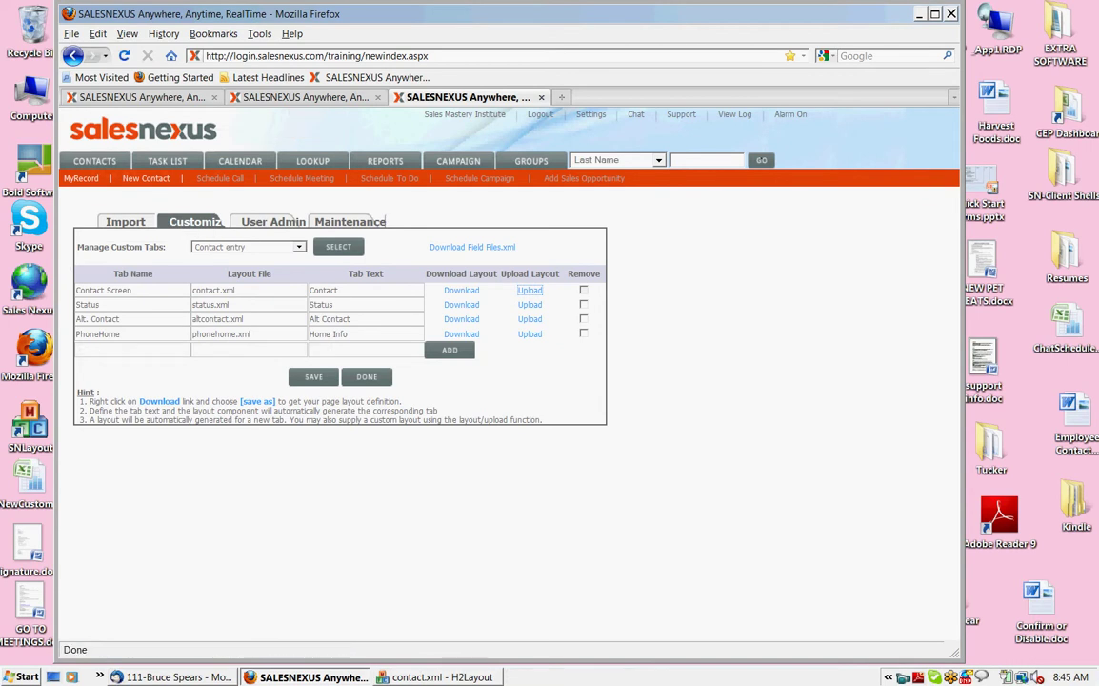
- Open the user's own contact record to check the uploaded layout with the new fields and border
{"action": "left_click", "coordinate": [81, 179]}
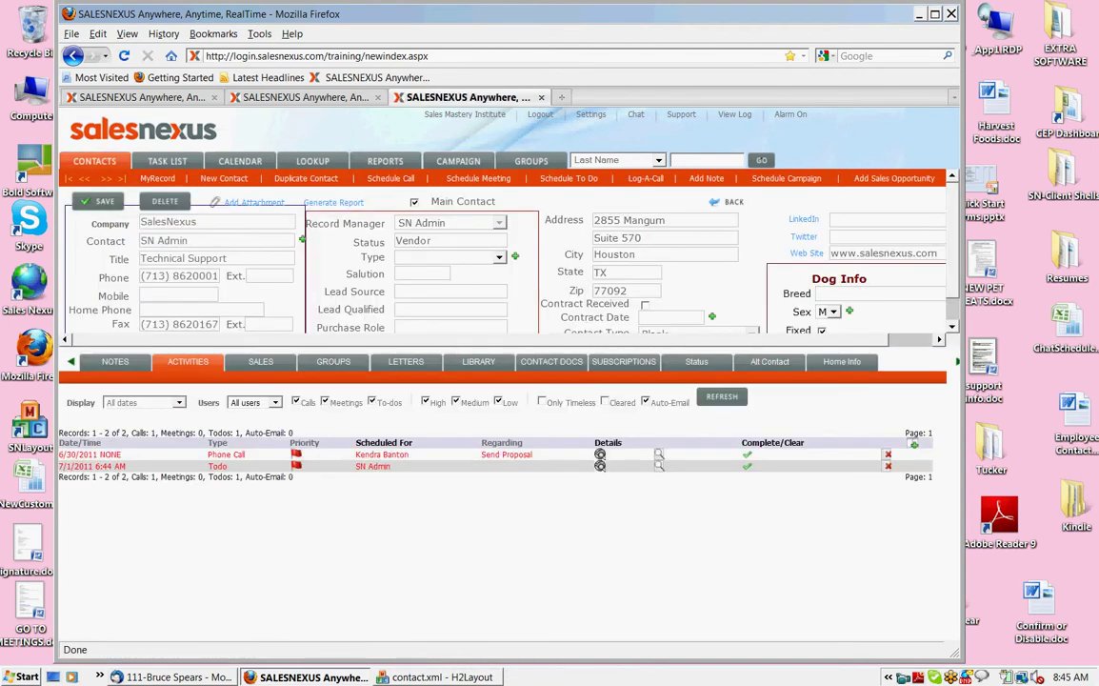
{"action": "scroll", "coordinate": [505, 252], "scroll_direction": "down", "scroll_amount": 1}
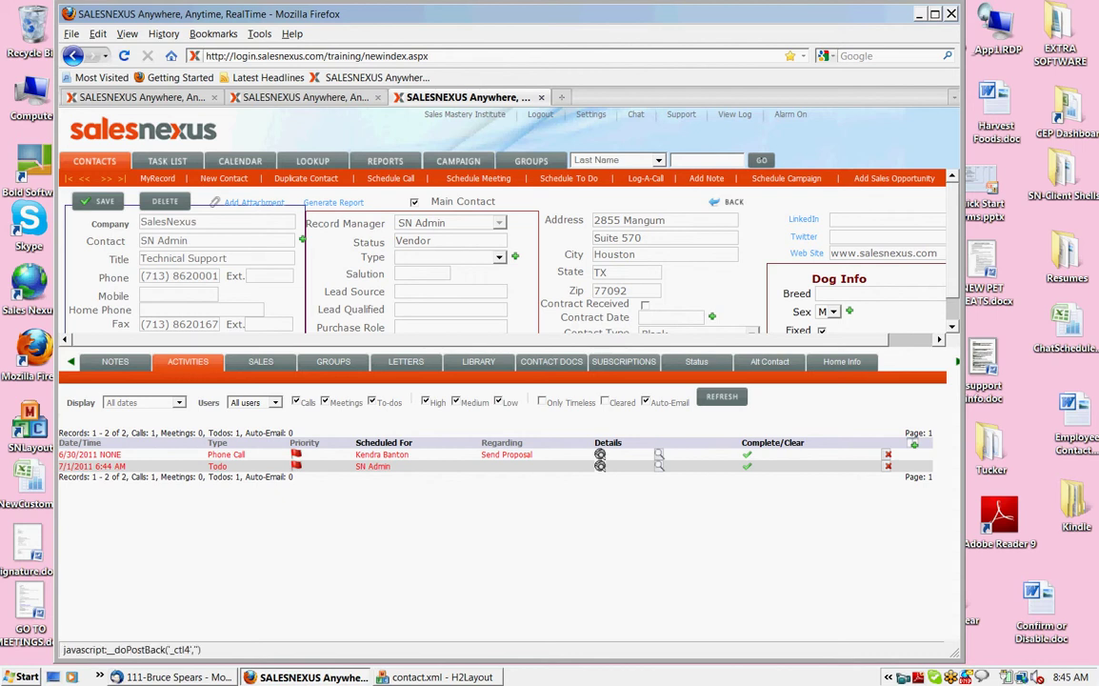
- Return to the customization settings and make the current screen layout active for all users
{"action": "left_click", "coordinate": [590, 114]}
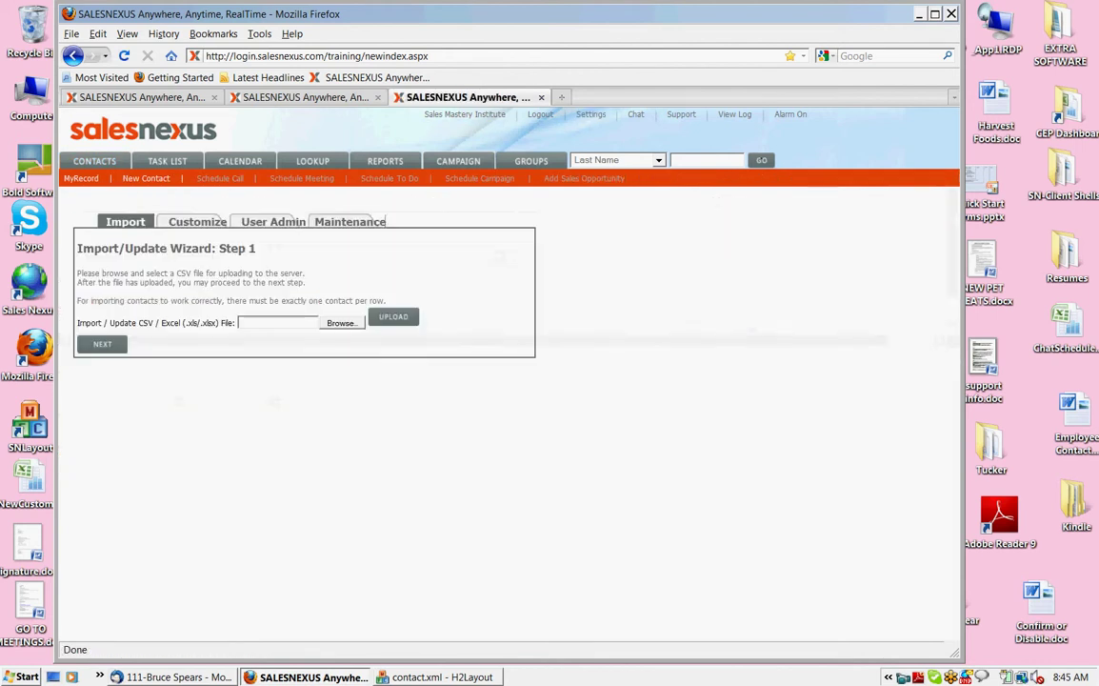
{"action": "left_click", "coordinate": [197, 221]}
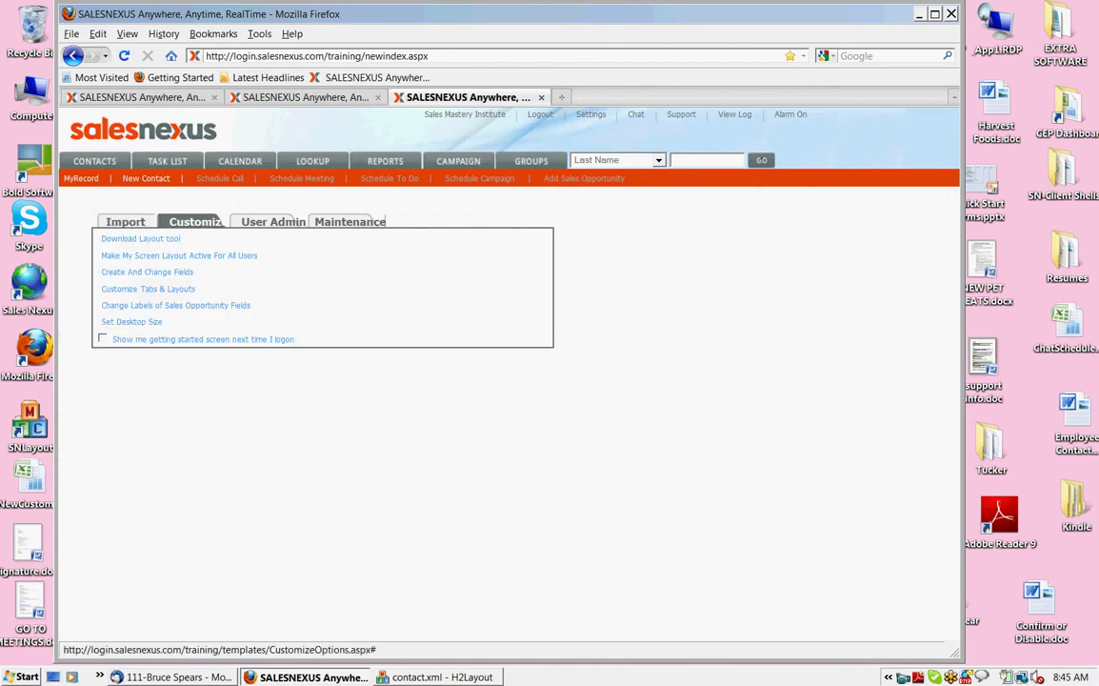
{"action": "left_click", "coordinate": [149, 288]}
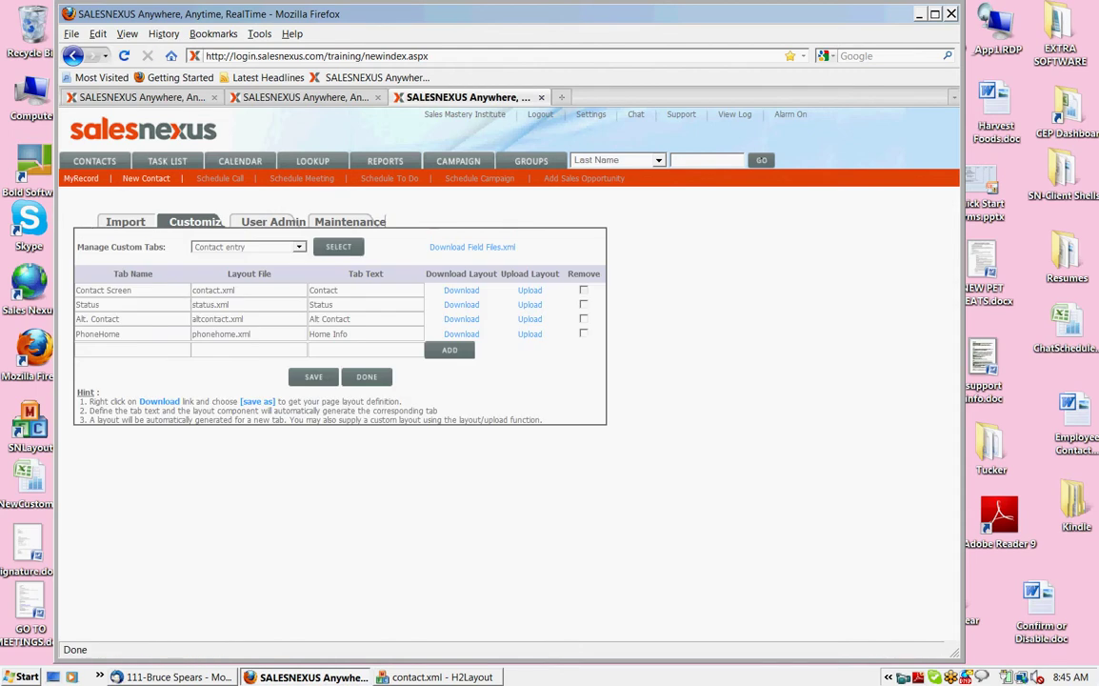
{"action": "left_click", "coordinate": [366, 377]}
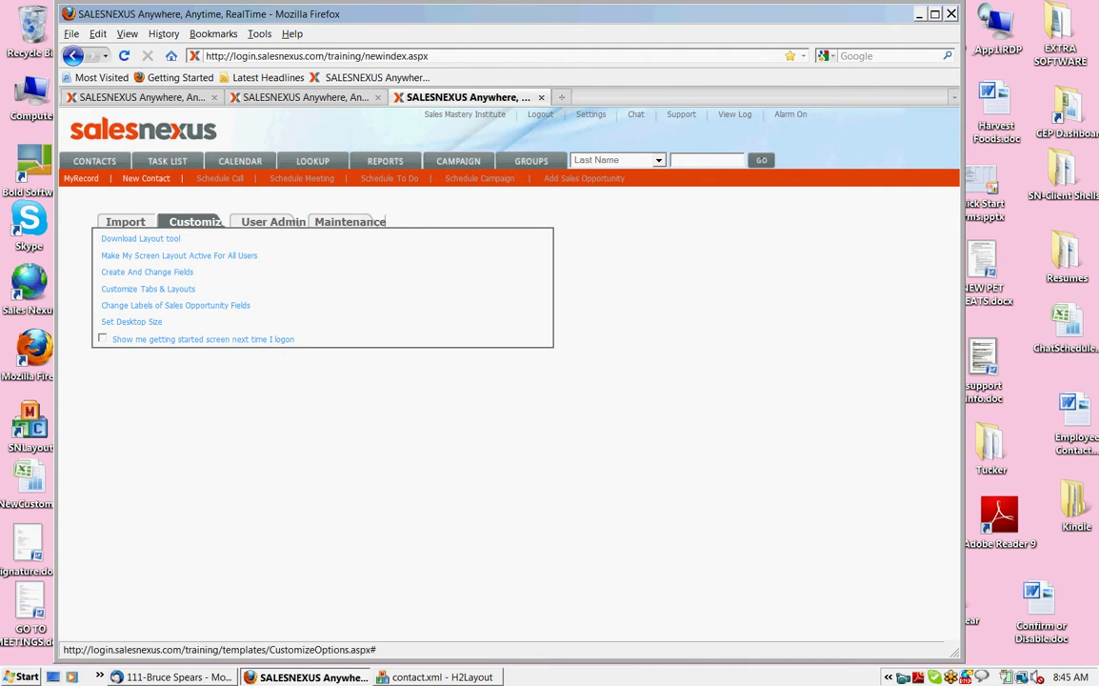
{"action": "left_click", "coordinate": [179, 255]}
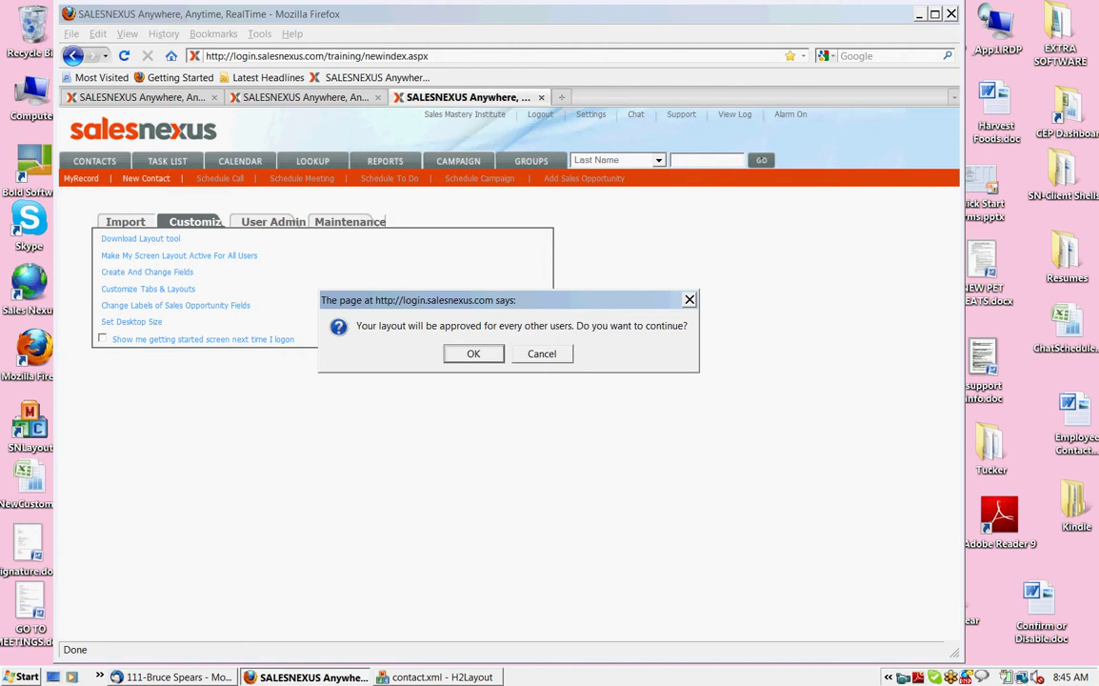
{"action": "key", "text": "Return"}
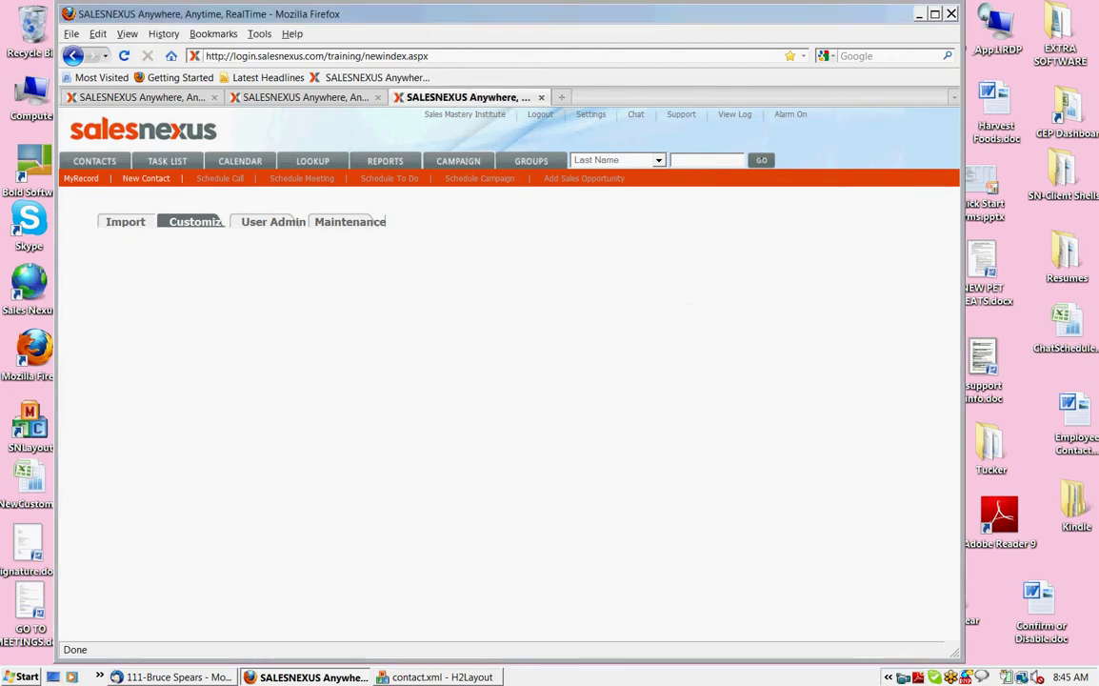